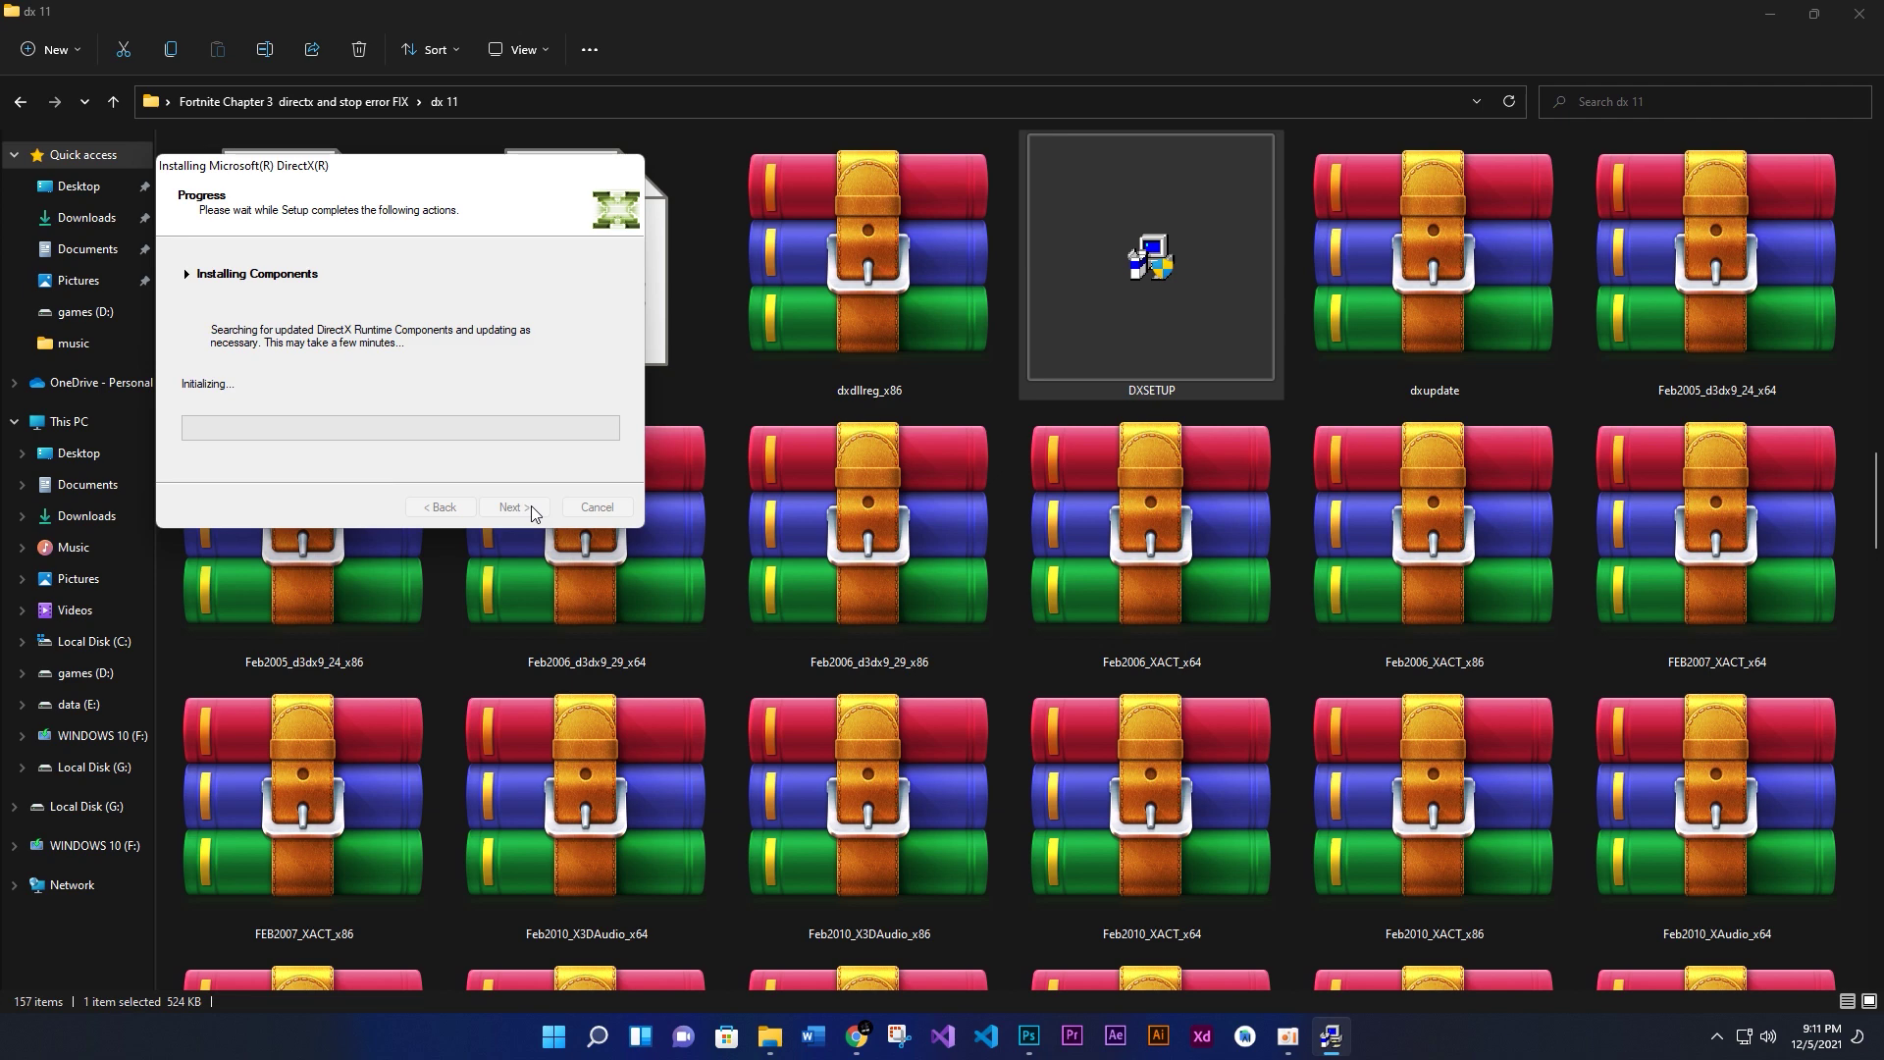
Finish the completed DirectX installation and return to the folder containing the fix tools.
{"action": "left_click_drag", "start_coordinate": [423, 167], "coordinate": [814, 174]}
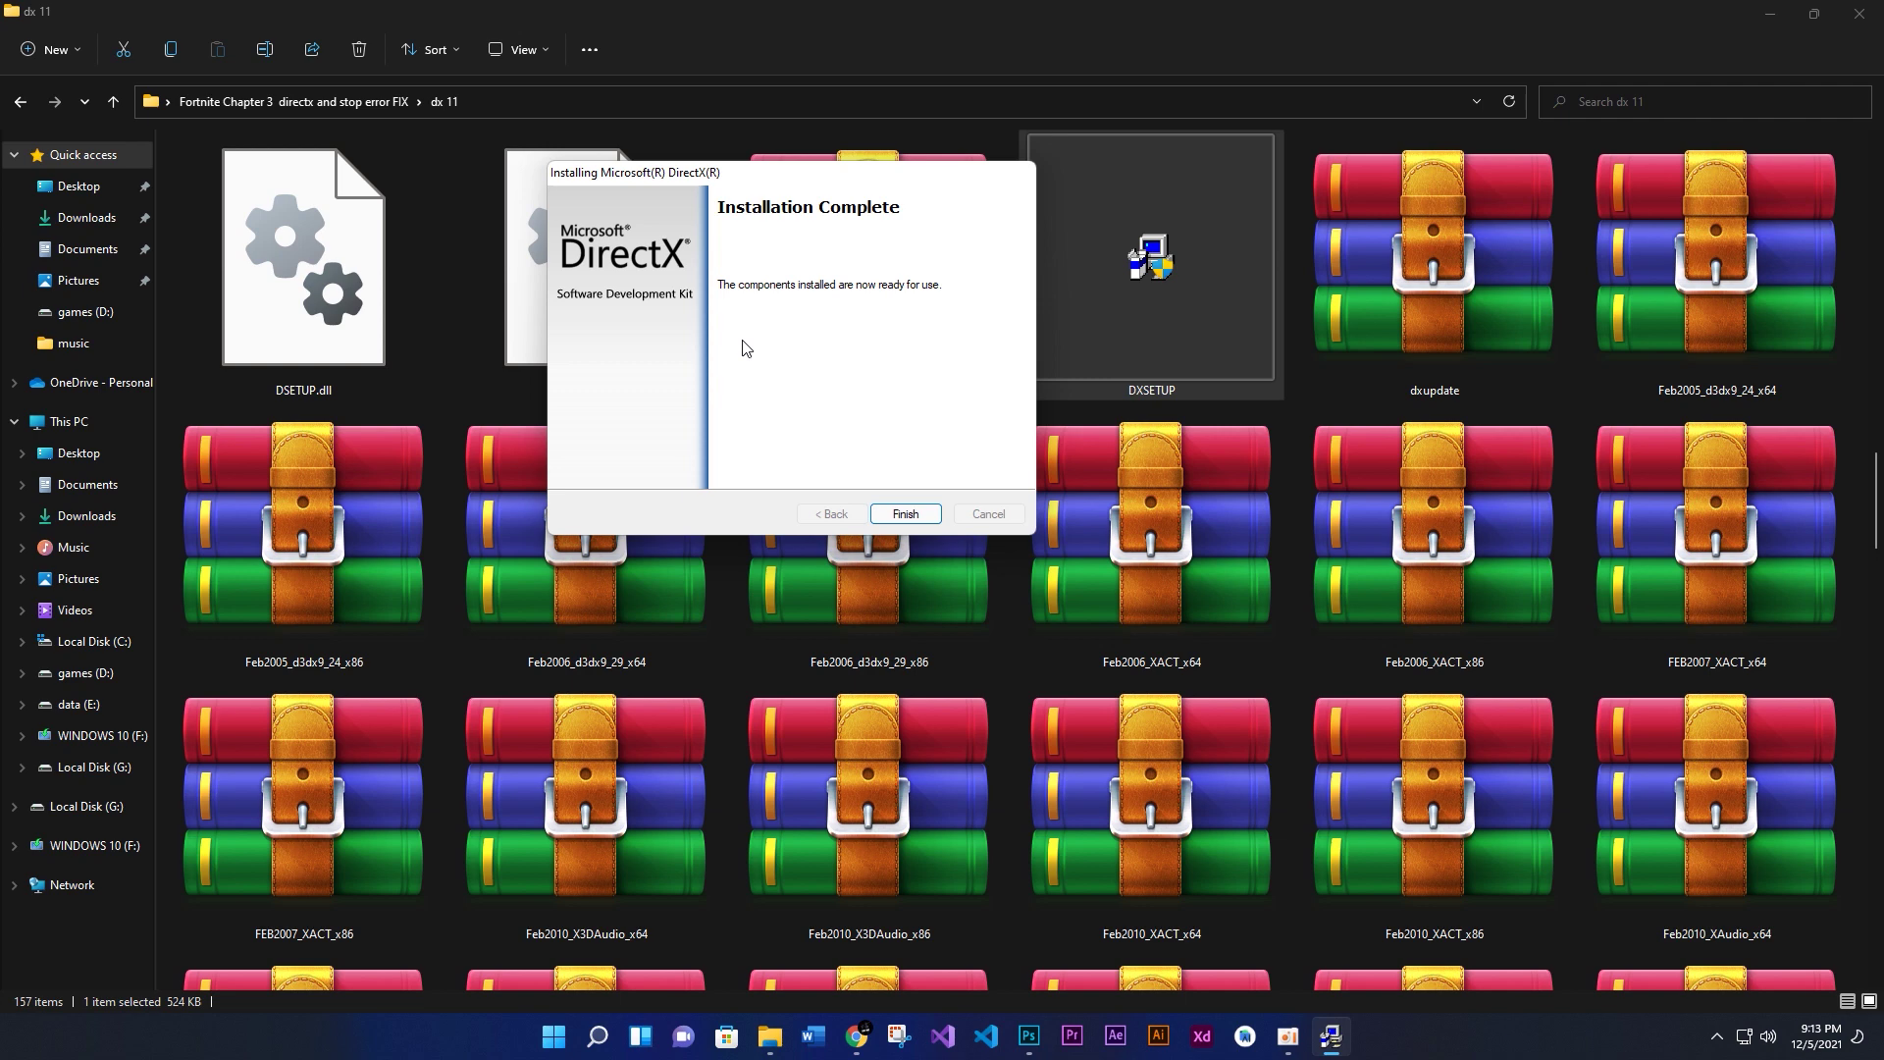
{"action": "left_click", "coordinate": [905, 514]}
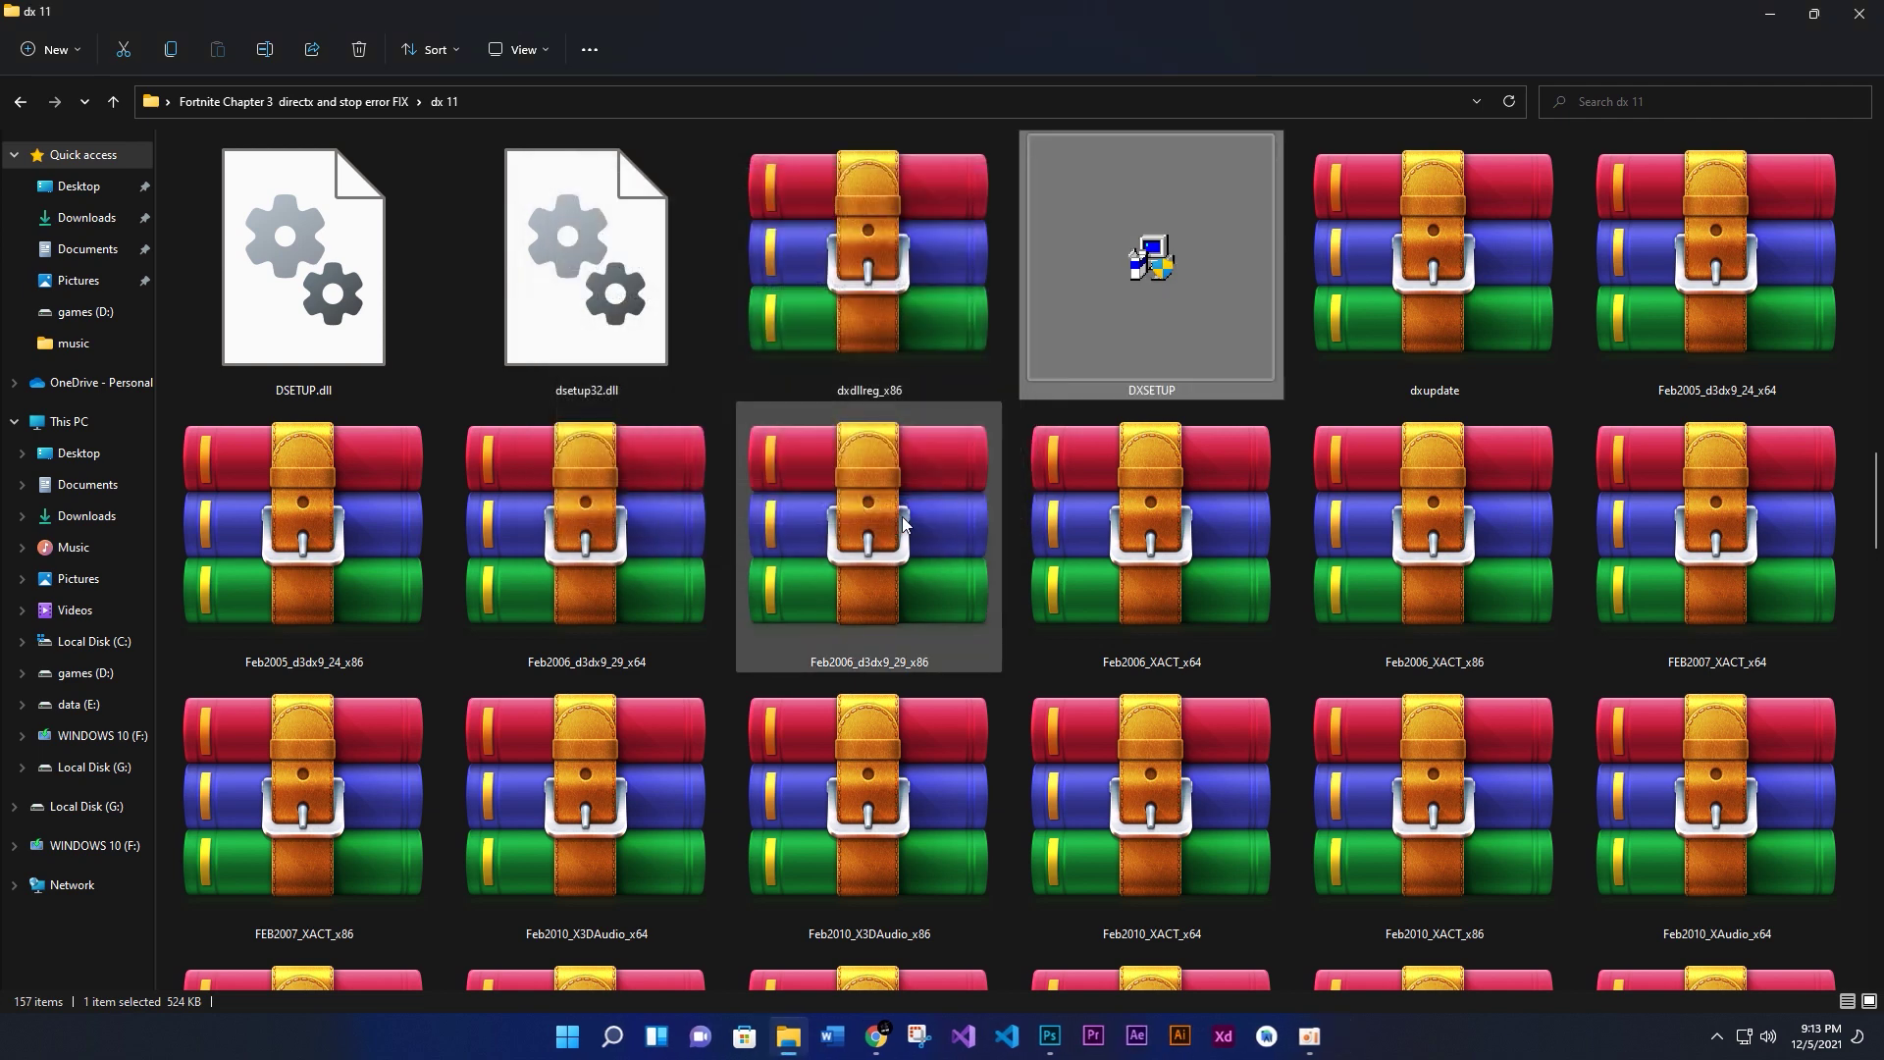
{"action": "key", "text": "BackSpace"}
Launch dxcpl-directx-11-emulator (1) from the "dx 11 fix emu" folder.
{"action": "double_click", "coordinate": [1215, 339]}
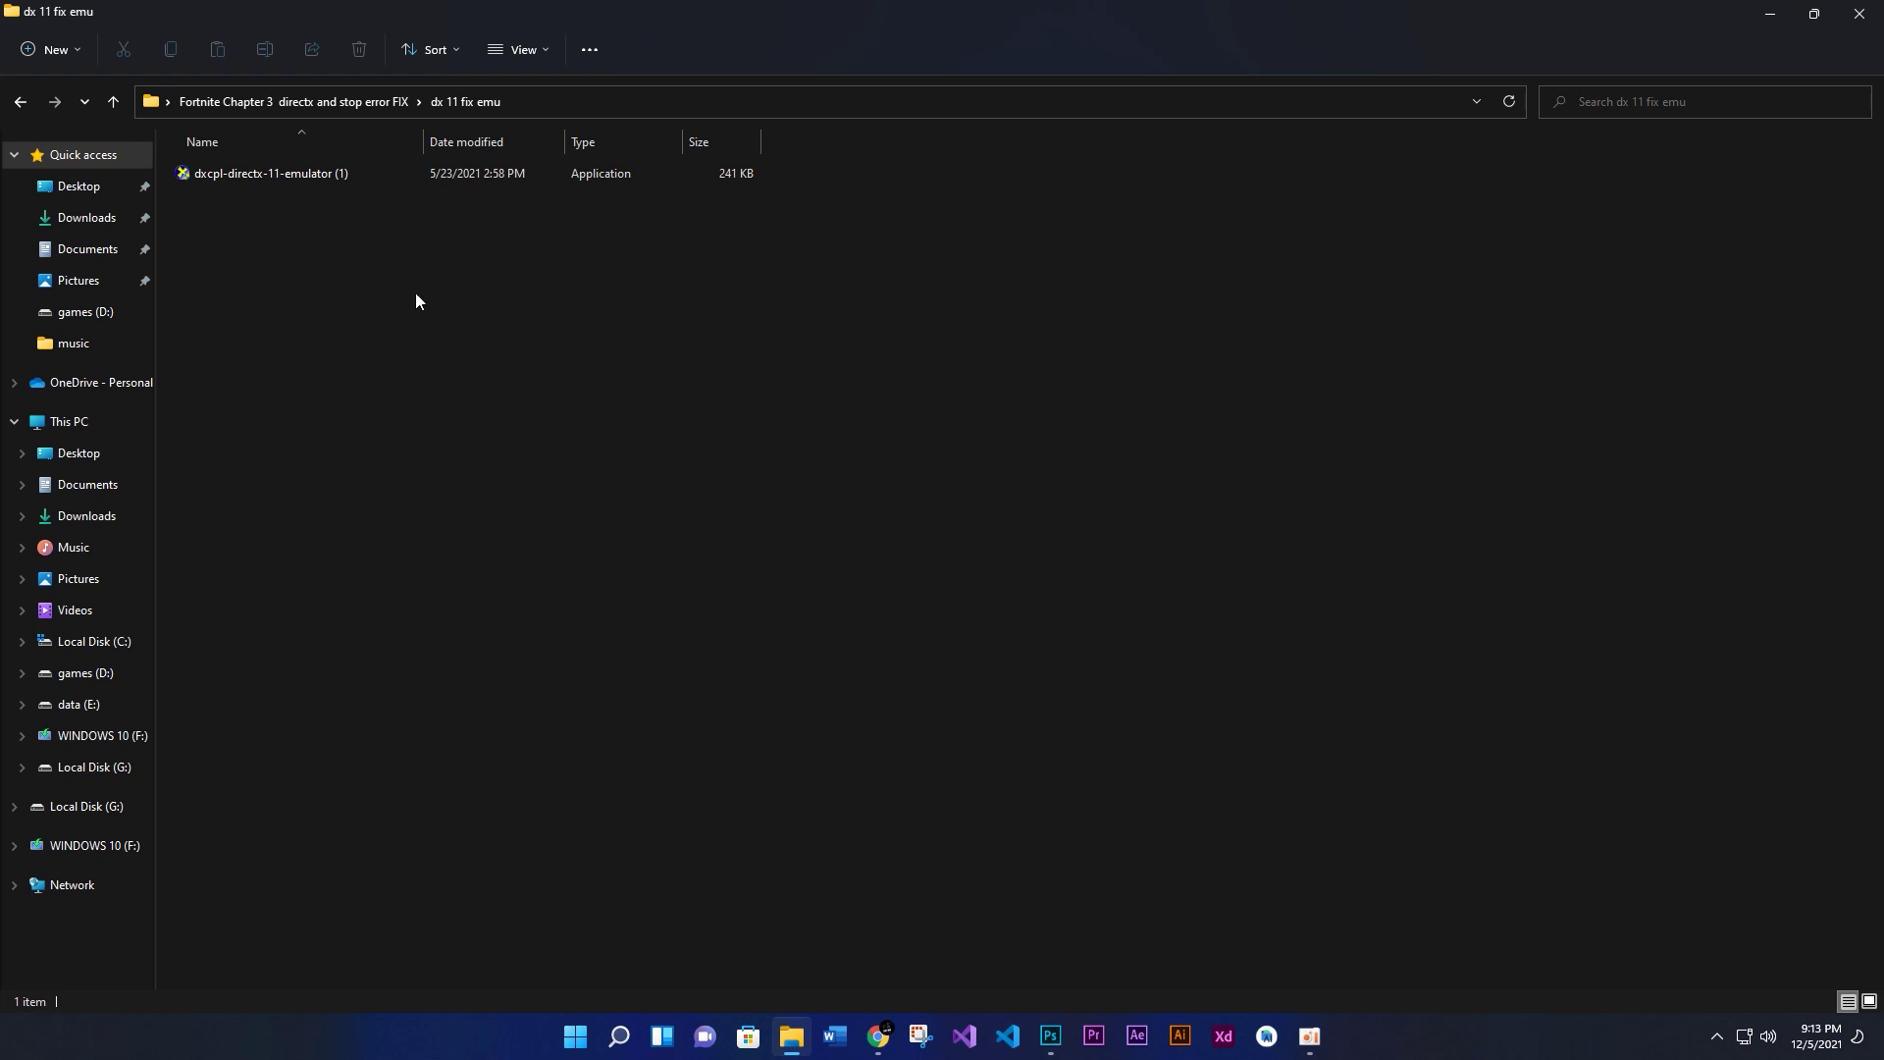
{"action": "left_click", "coordinate": [324, 171]}
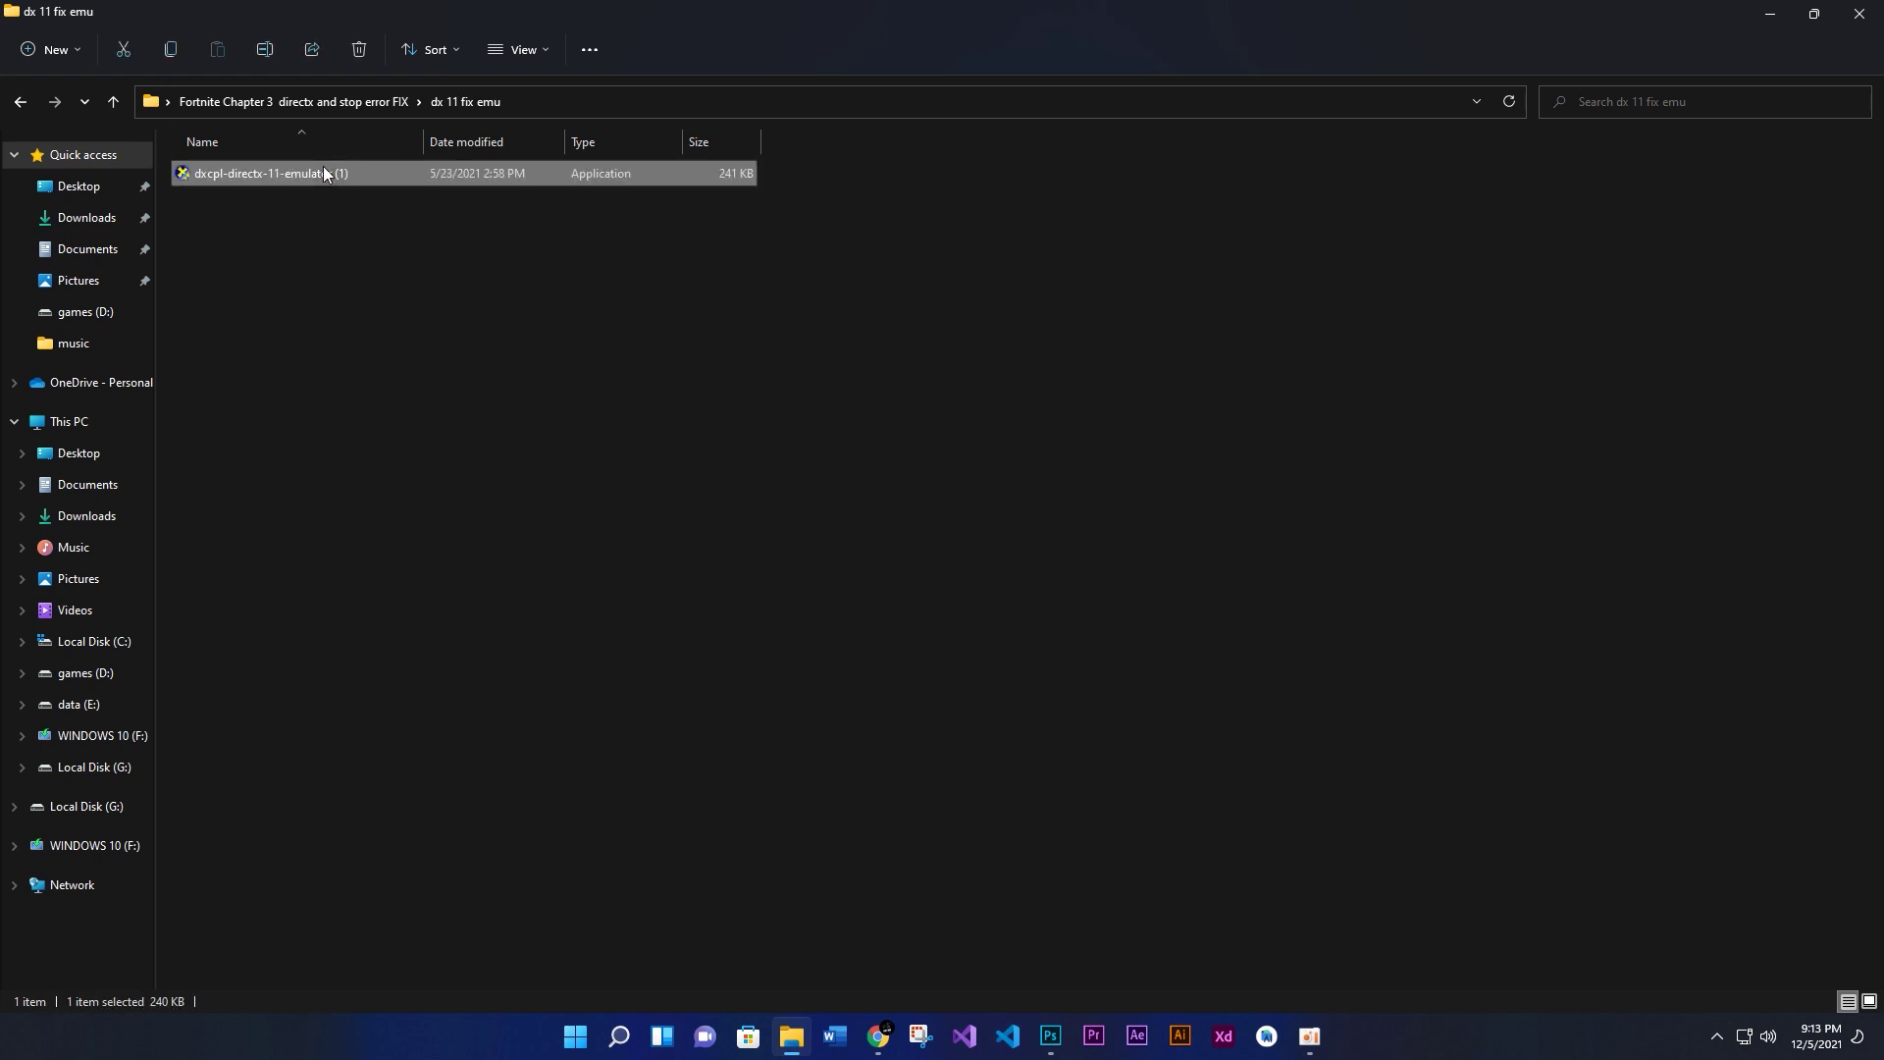
{"action": "double_click", "coordinate": [324, 173]}
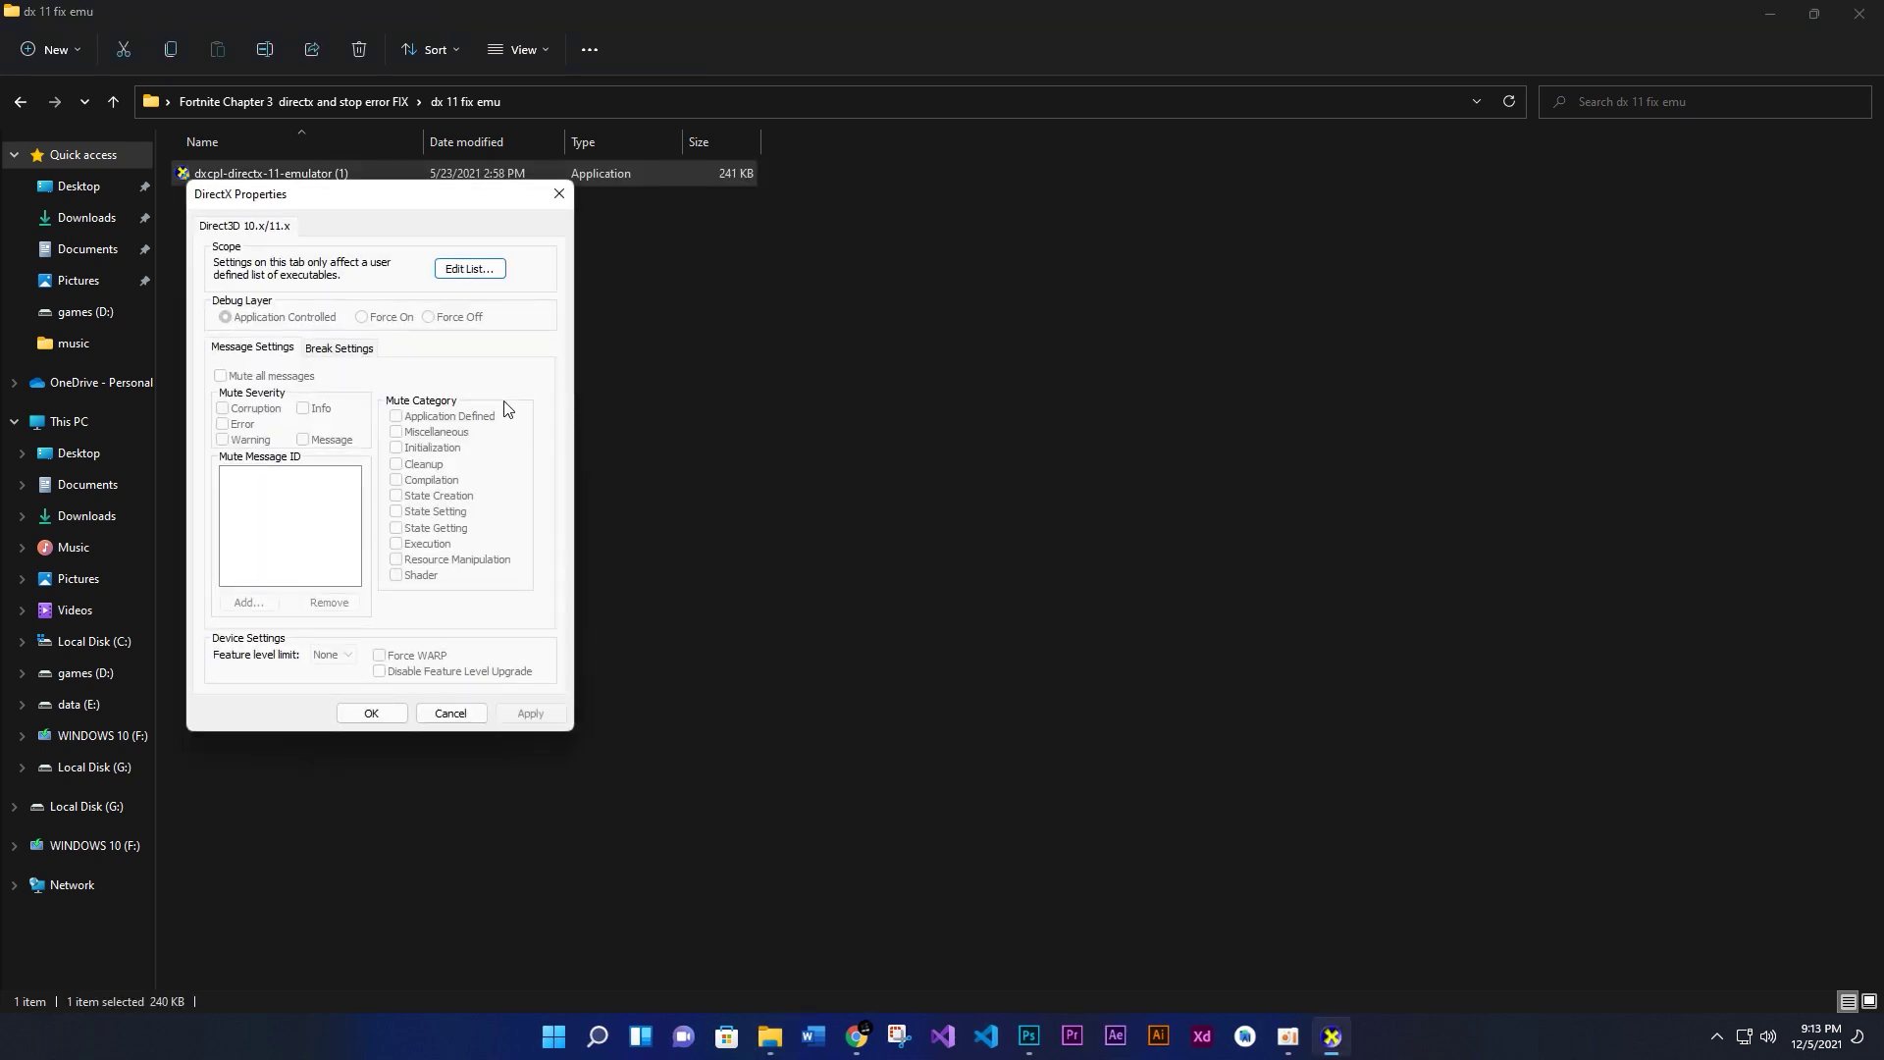
{"action": "left_click_drag", "start_coordinate": [327, 194], "coordinate": [566, 178]}
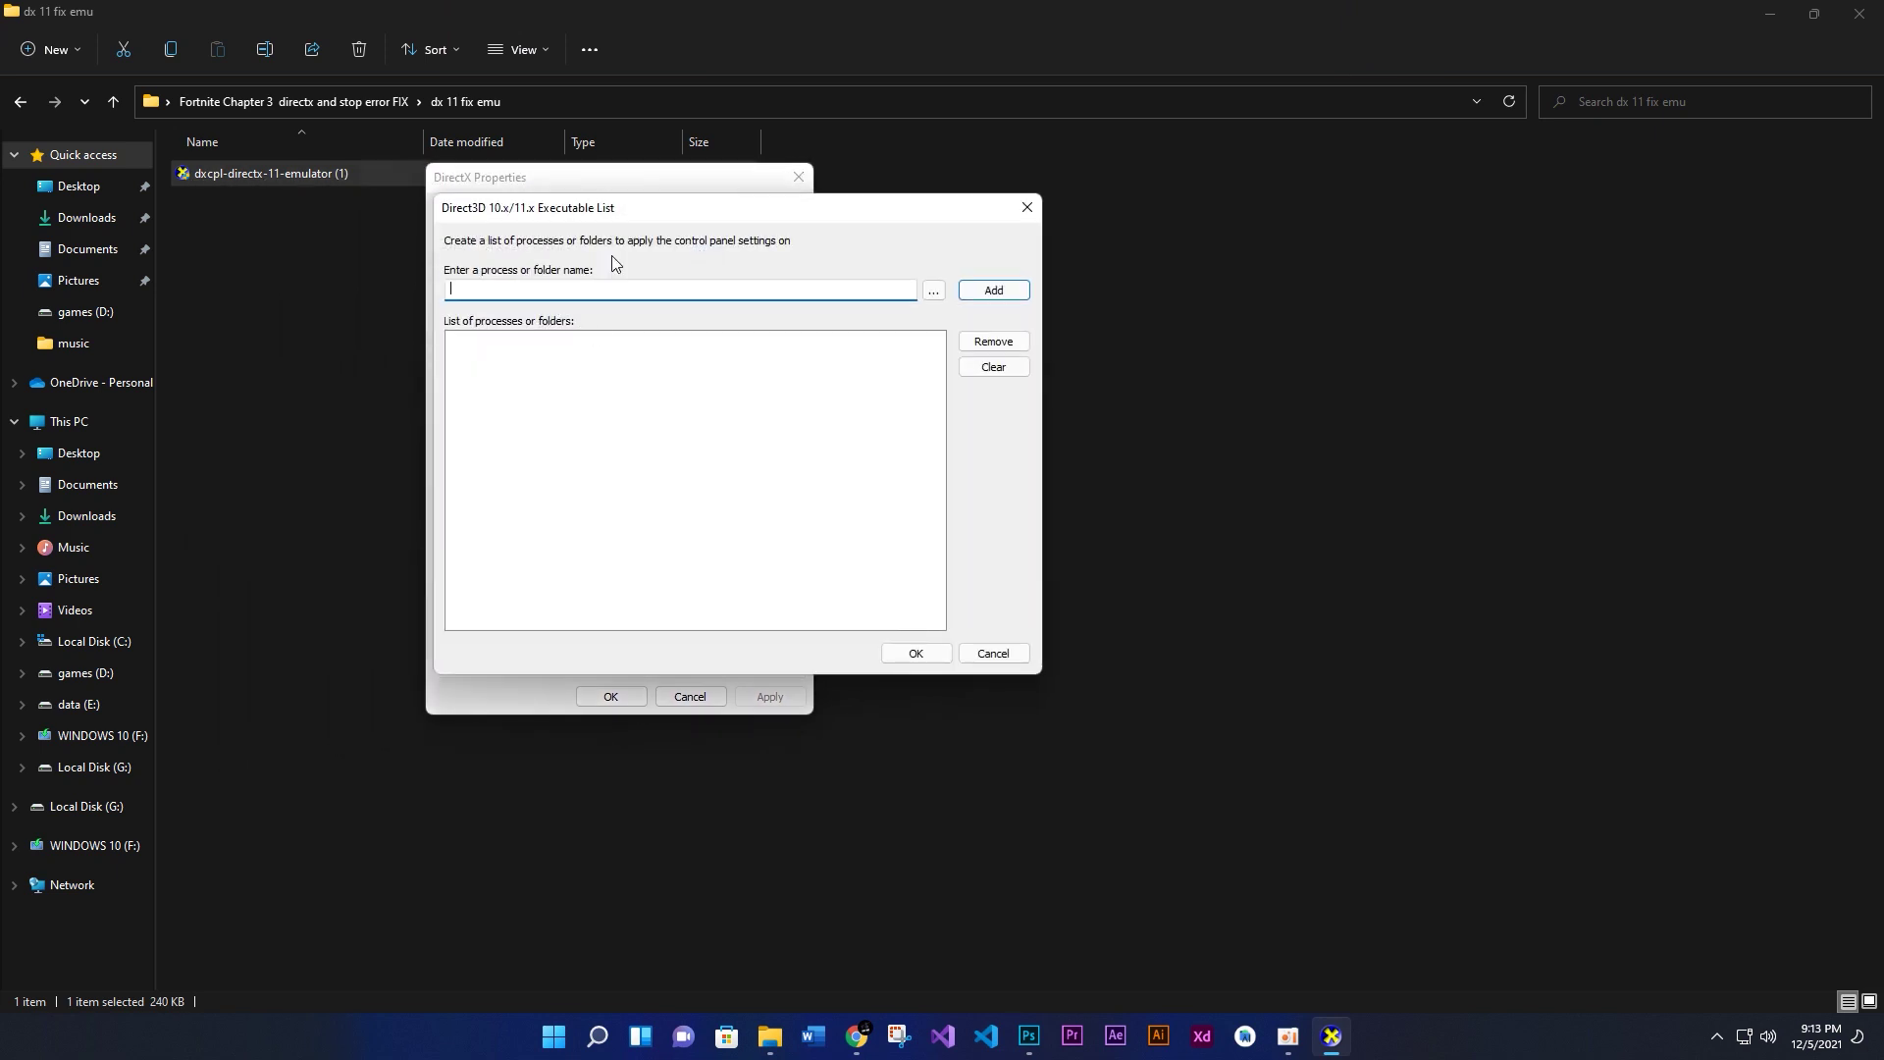
Add FortniteClient-Win64-Shipping, its _BE and _EAC variants, and FortniteLauncher from Fortnite's Win64 folder to the Direct3D executable list.
{"action": "left_click", "coordinate": [937, 292]}
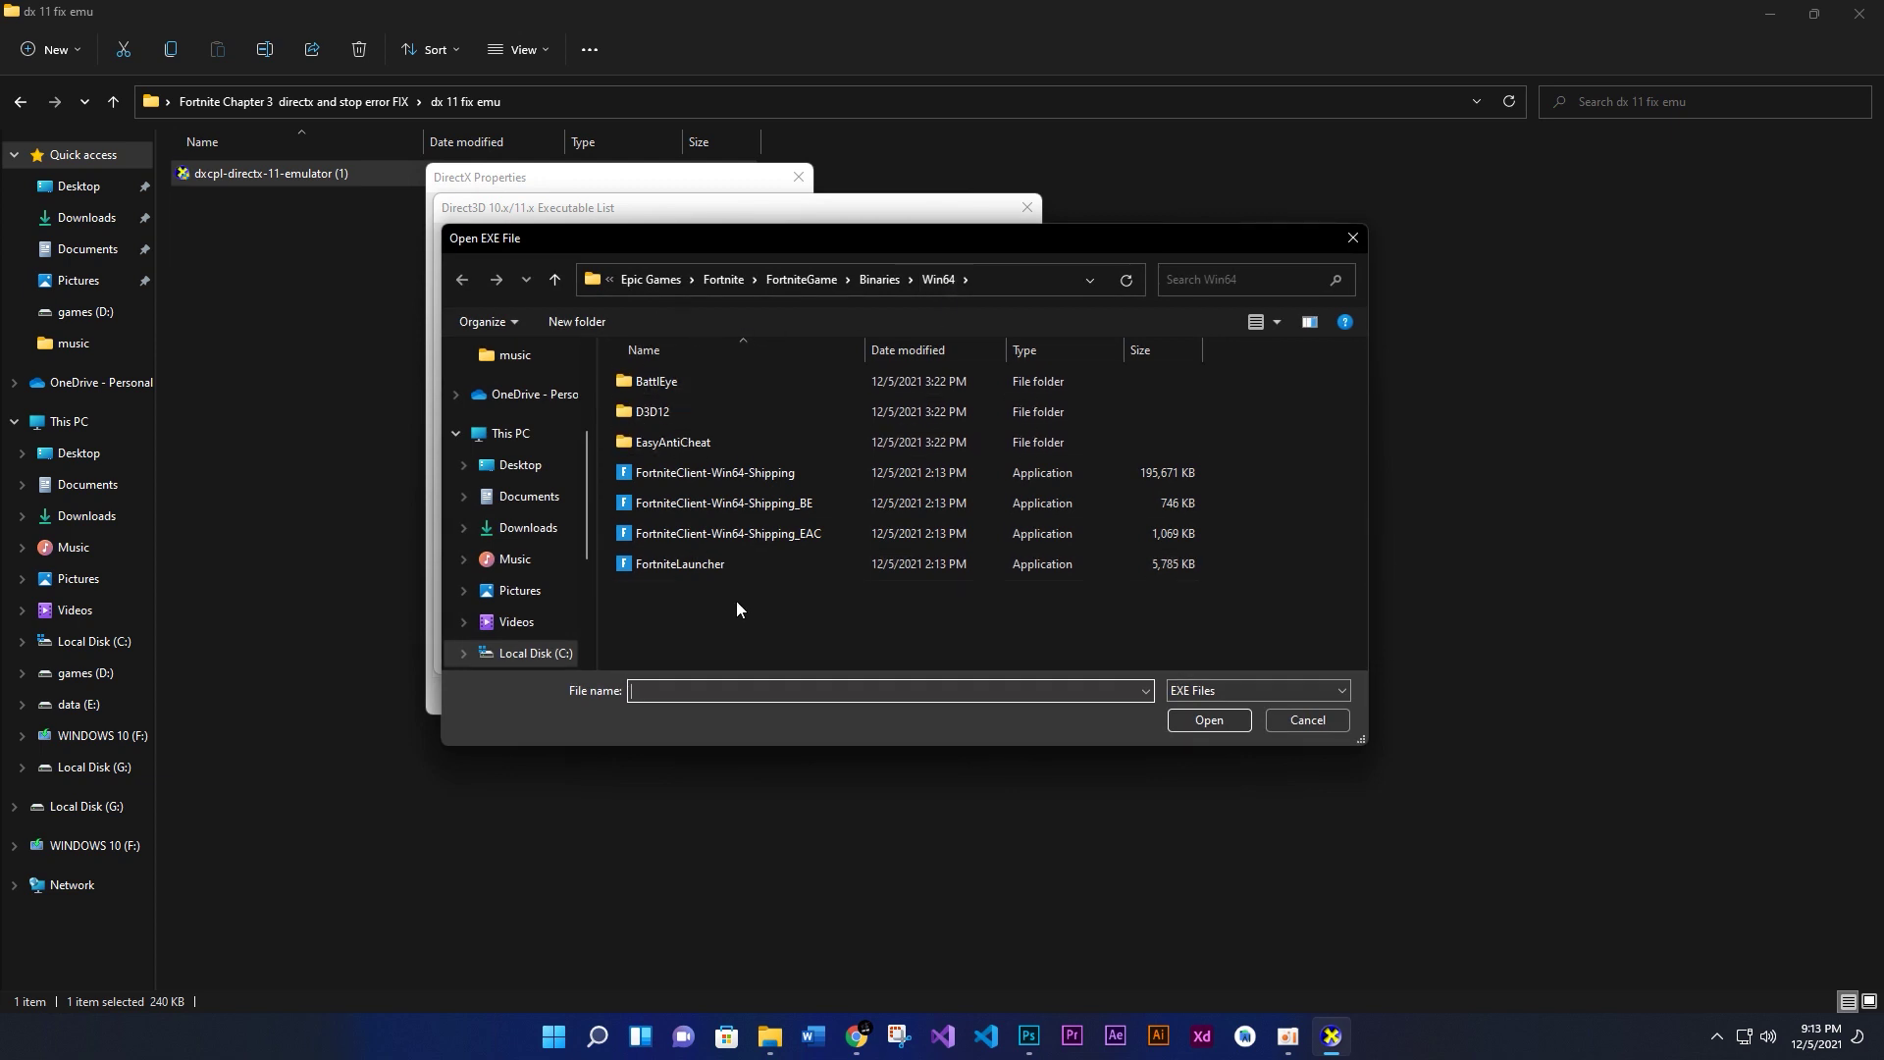
{"action": "double_click", "coordinate": [715, 475]}
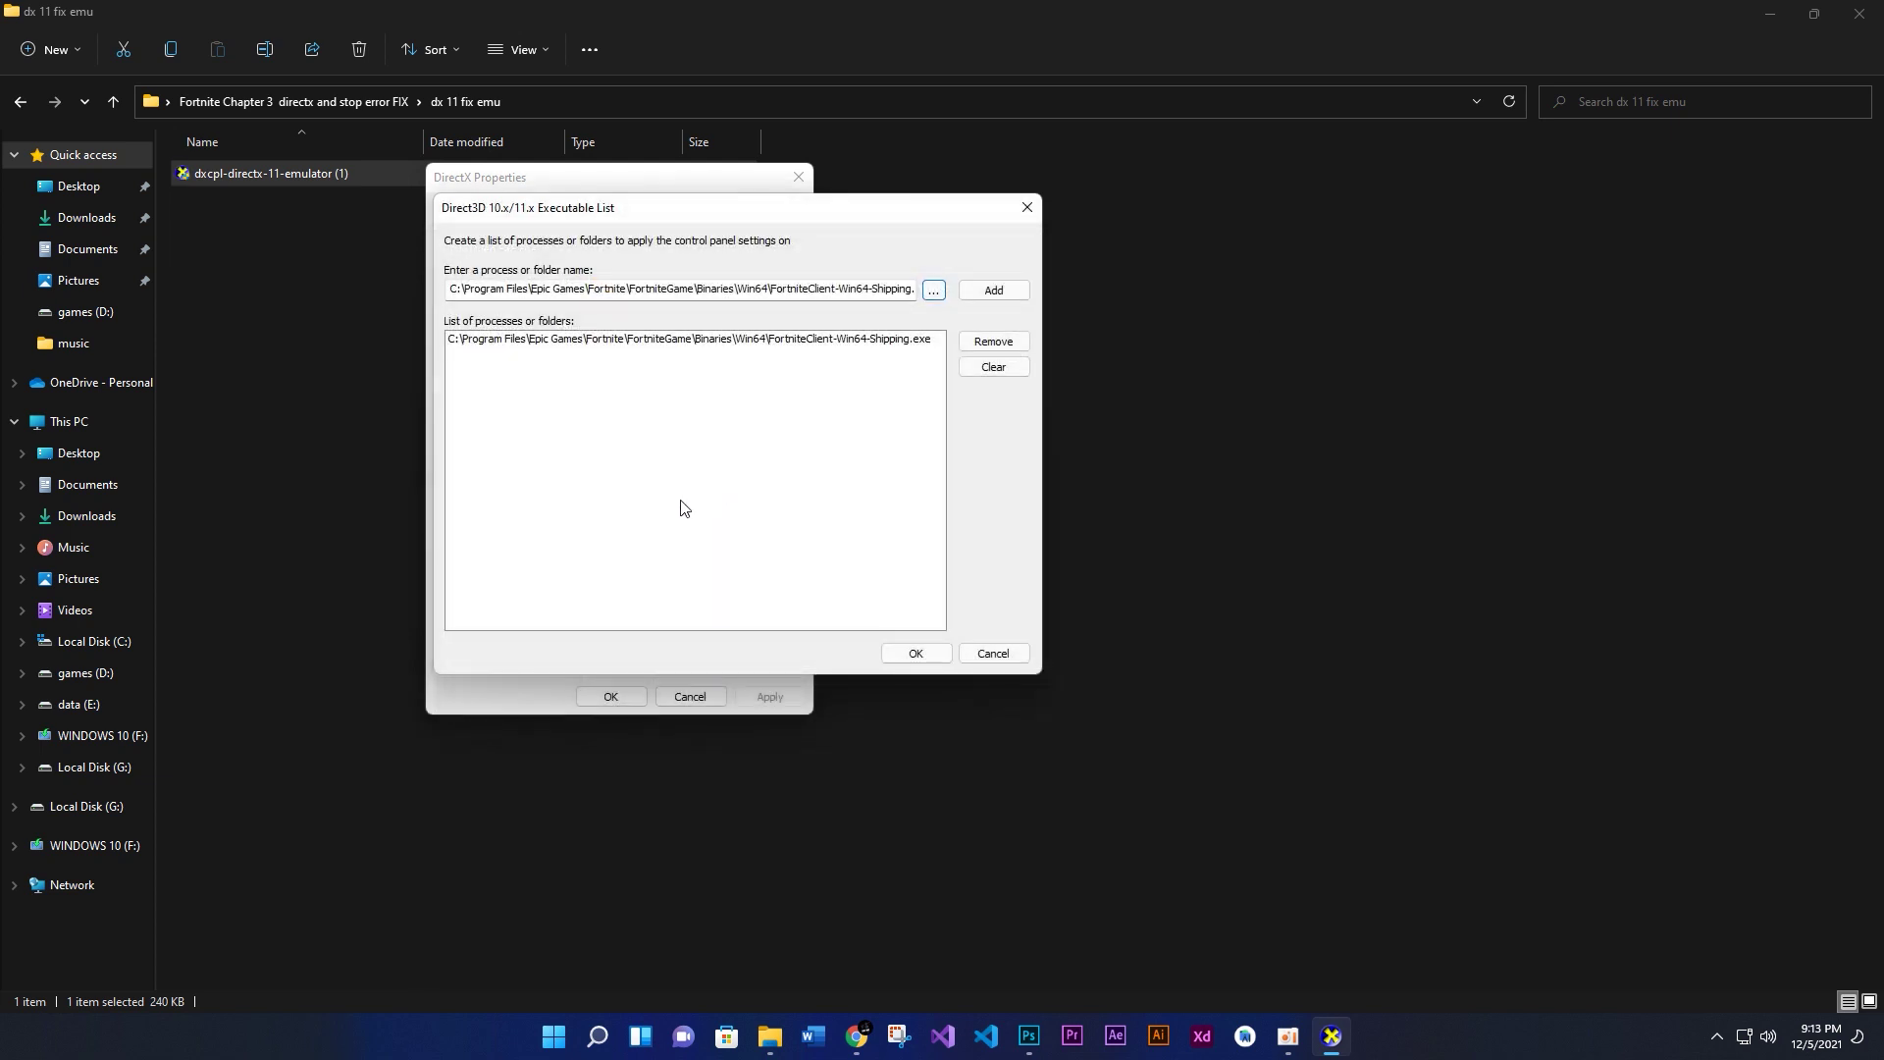
{"action": "left_click", "coordinate": [933, 290]}
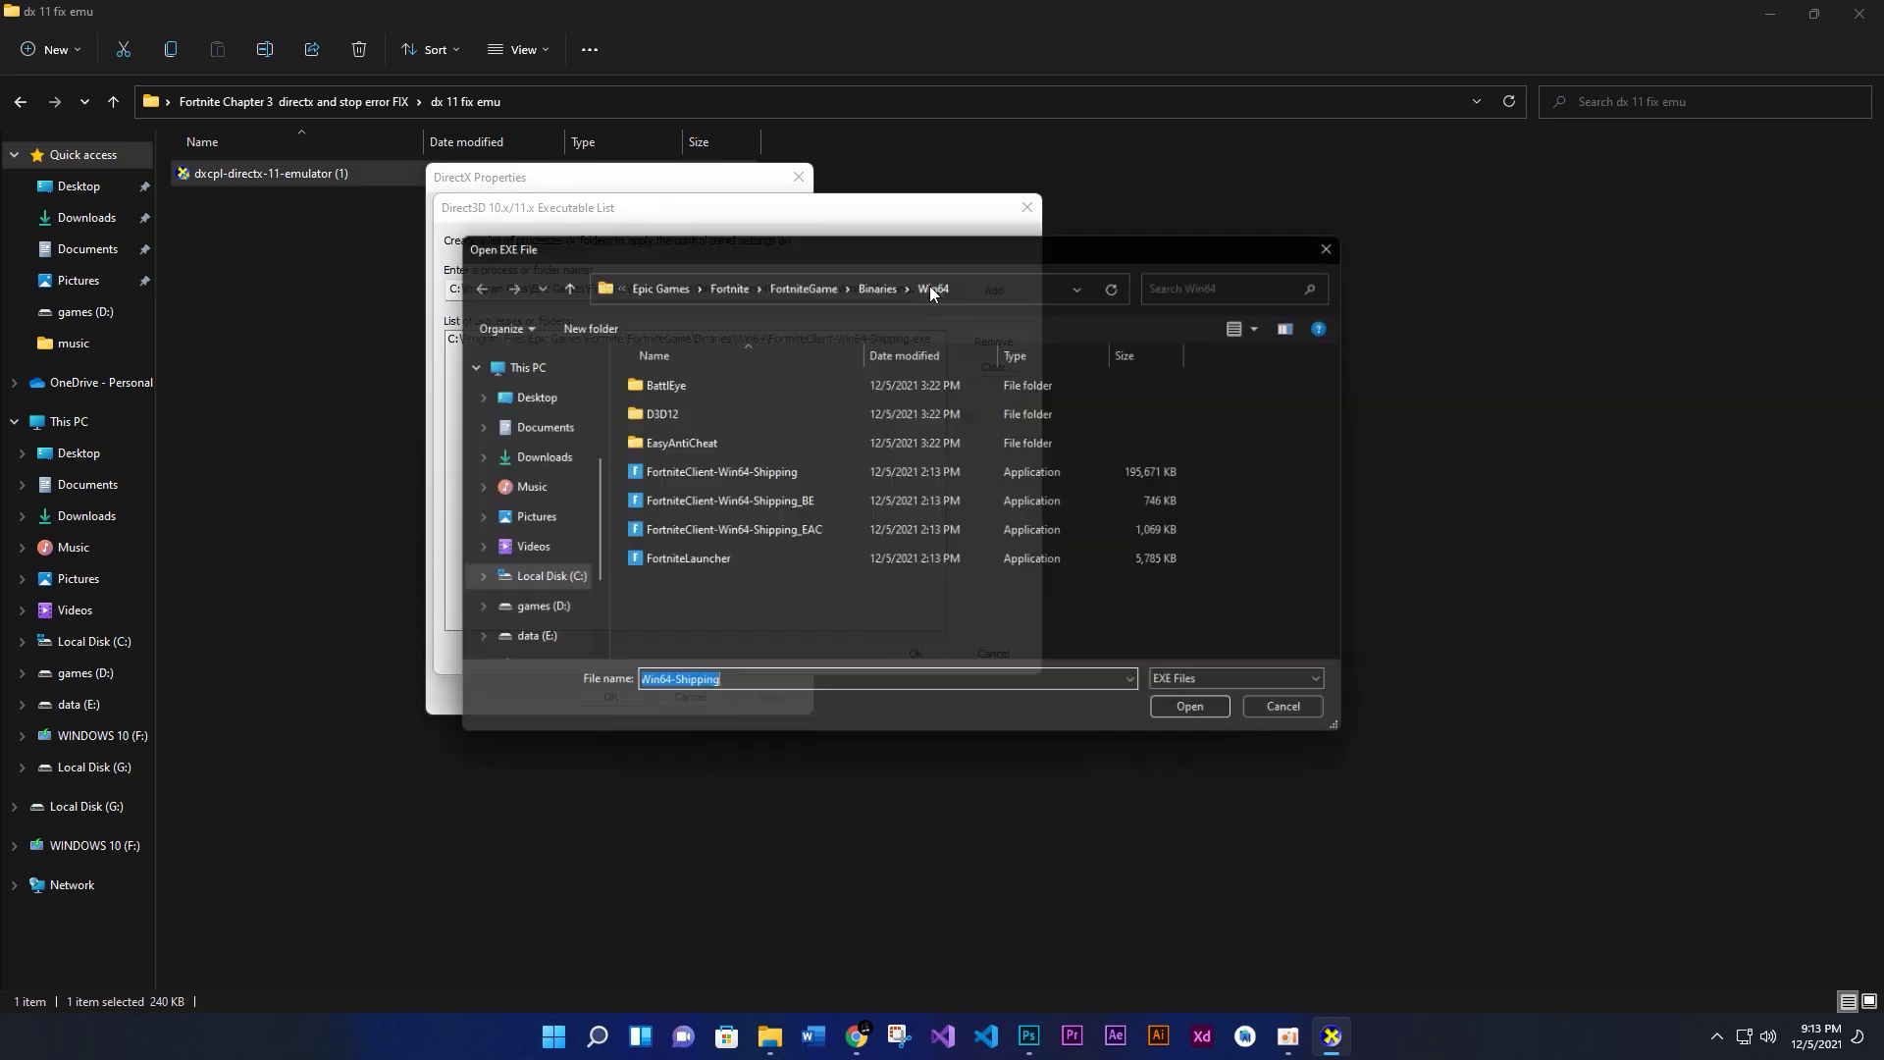
{"action": "double_click", "coordinate": [658, 503]}
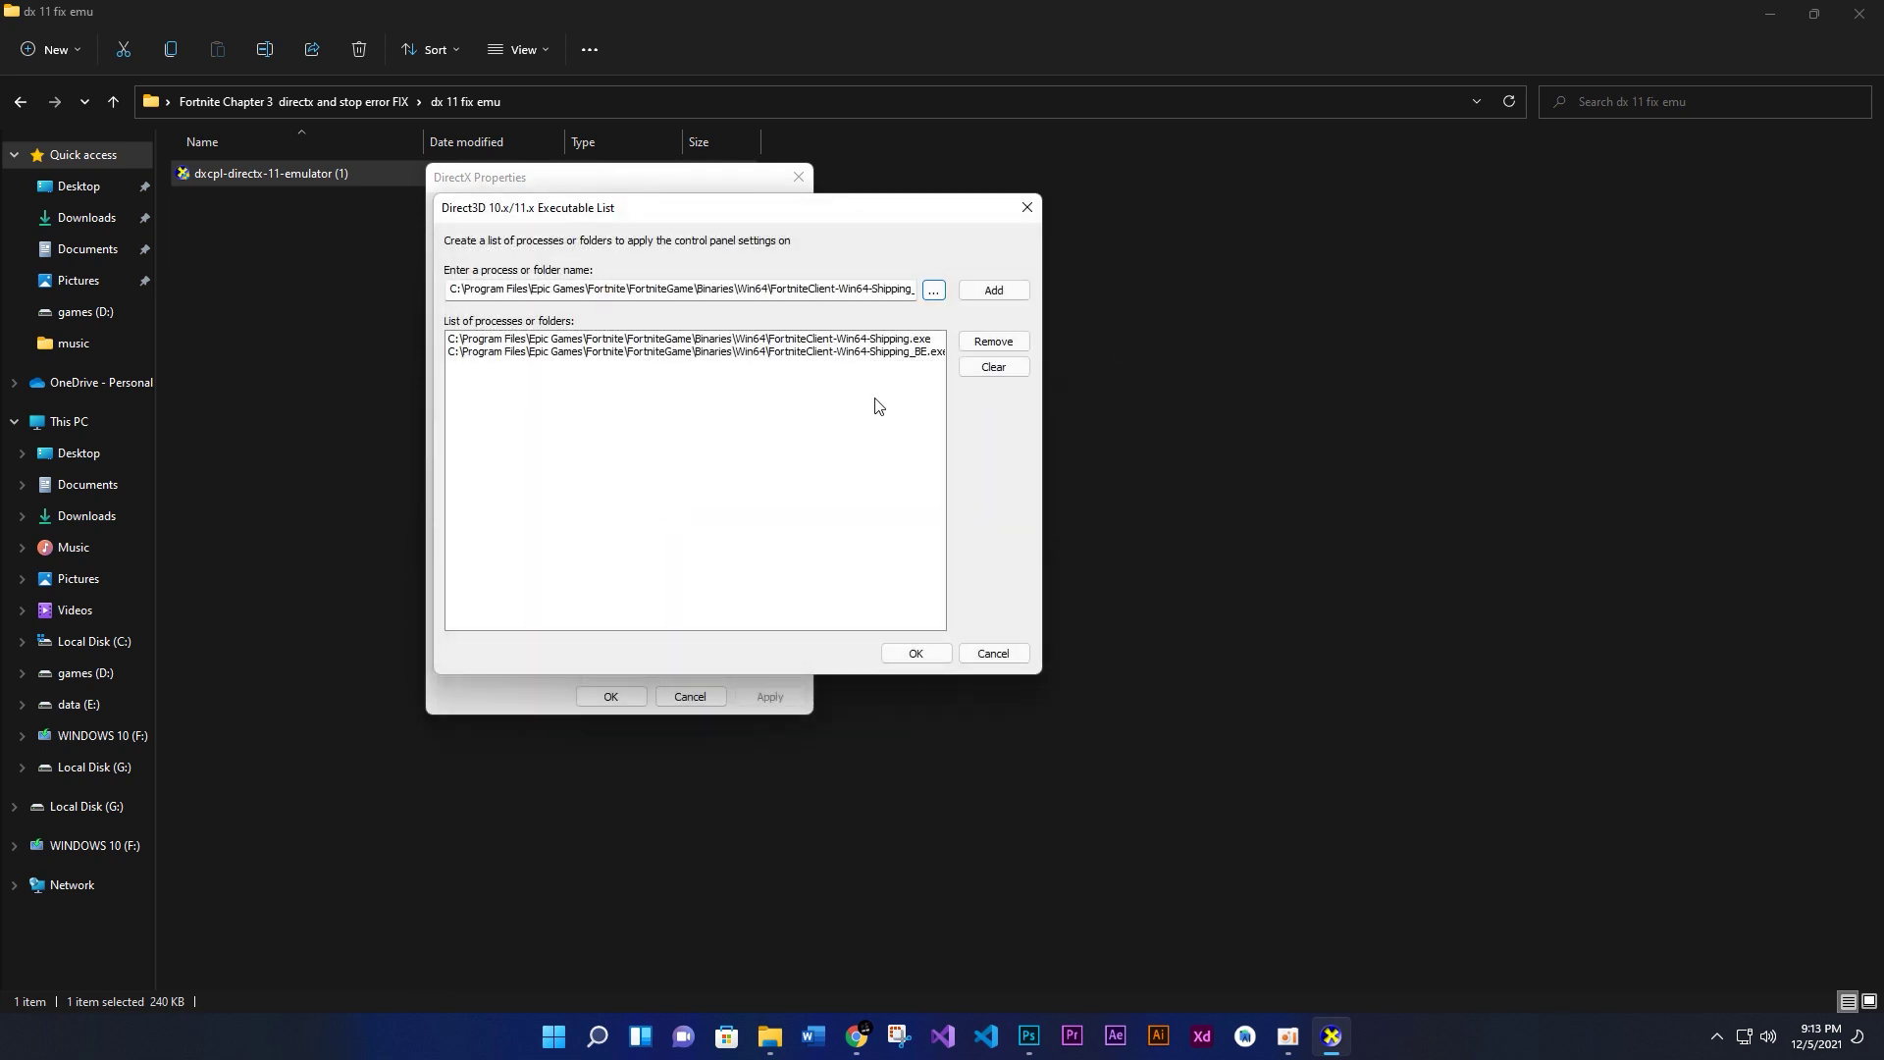
{"action": "left_click", "coordinate": [933, 292]}
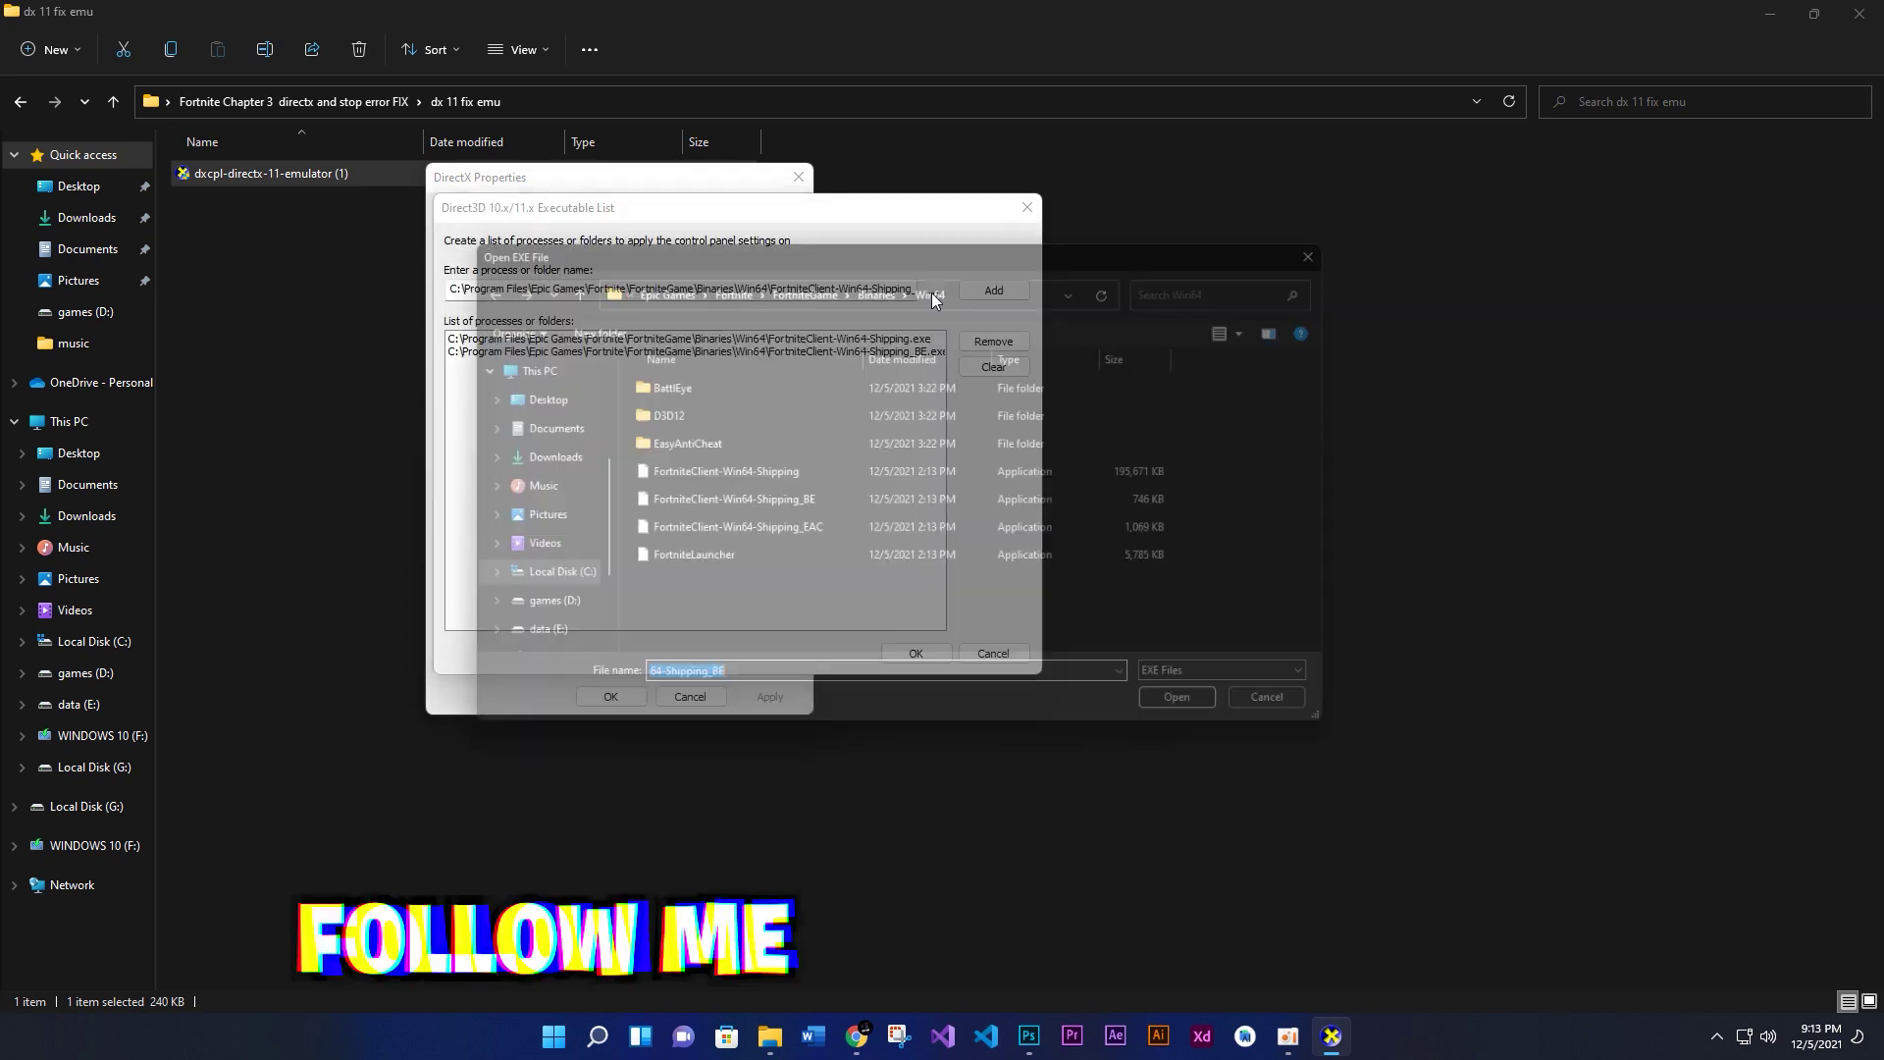
{"action": "double_click", "coordinate": [731, 536]}
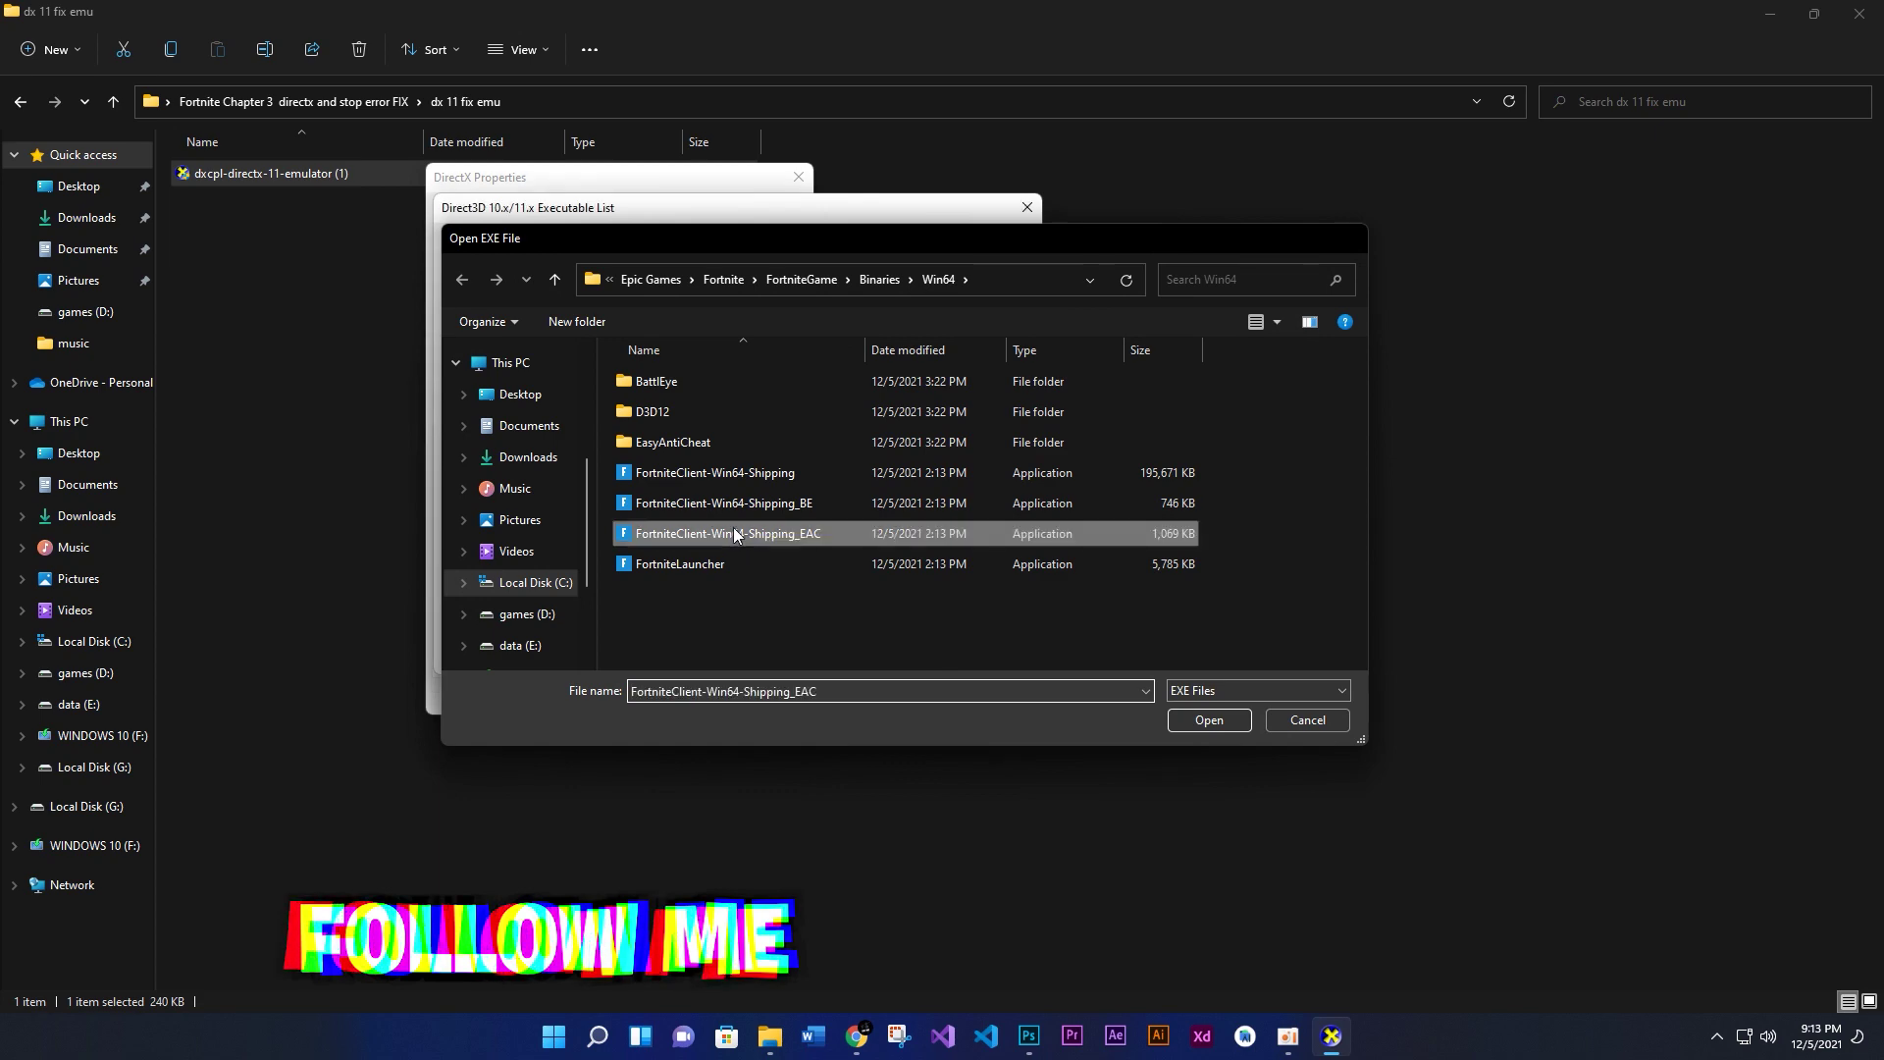
{"action": "left_click", "coordinate": [933, 291]}
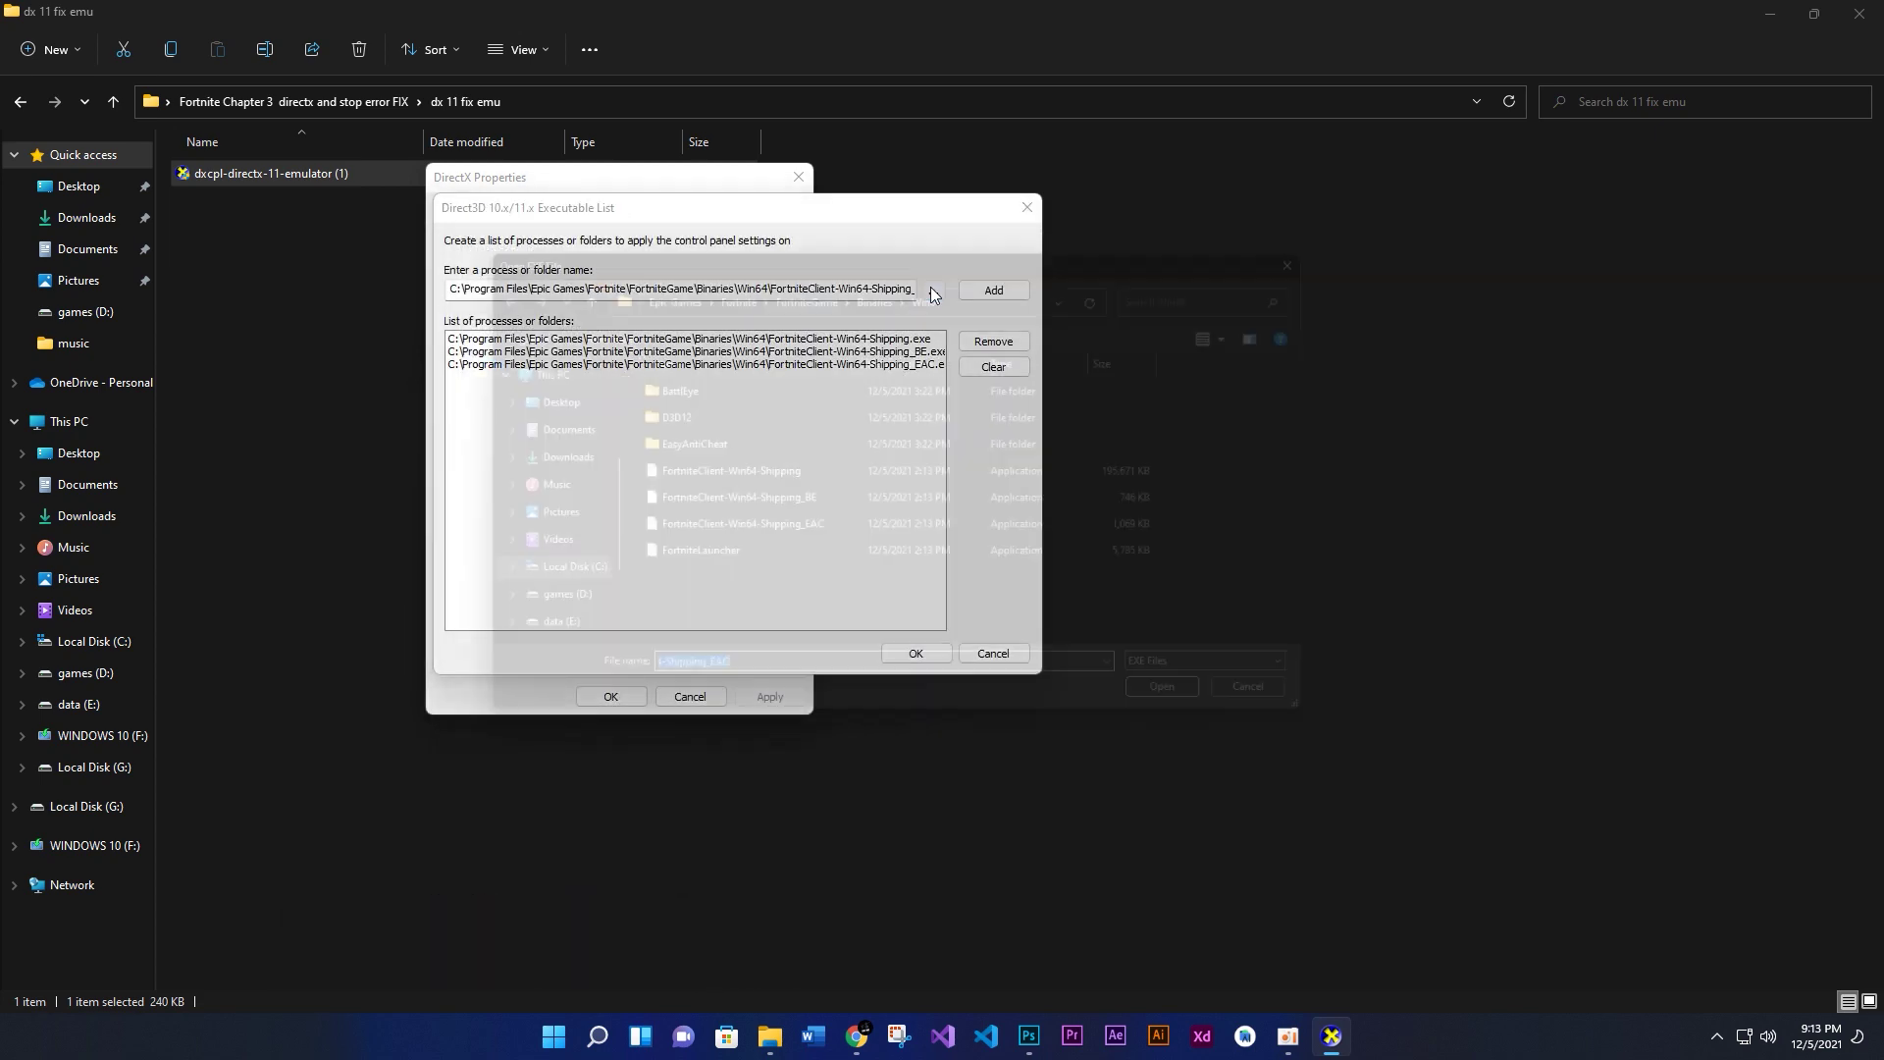
{"action": "double_click", "coordinate": [734, 564]}
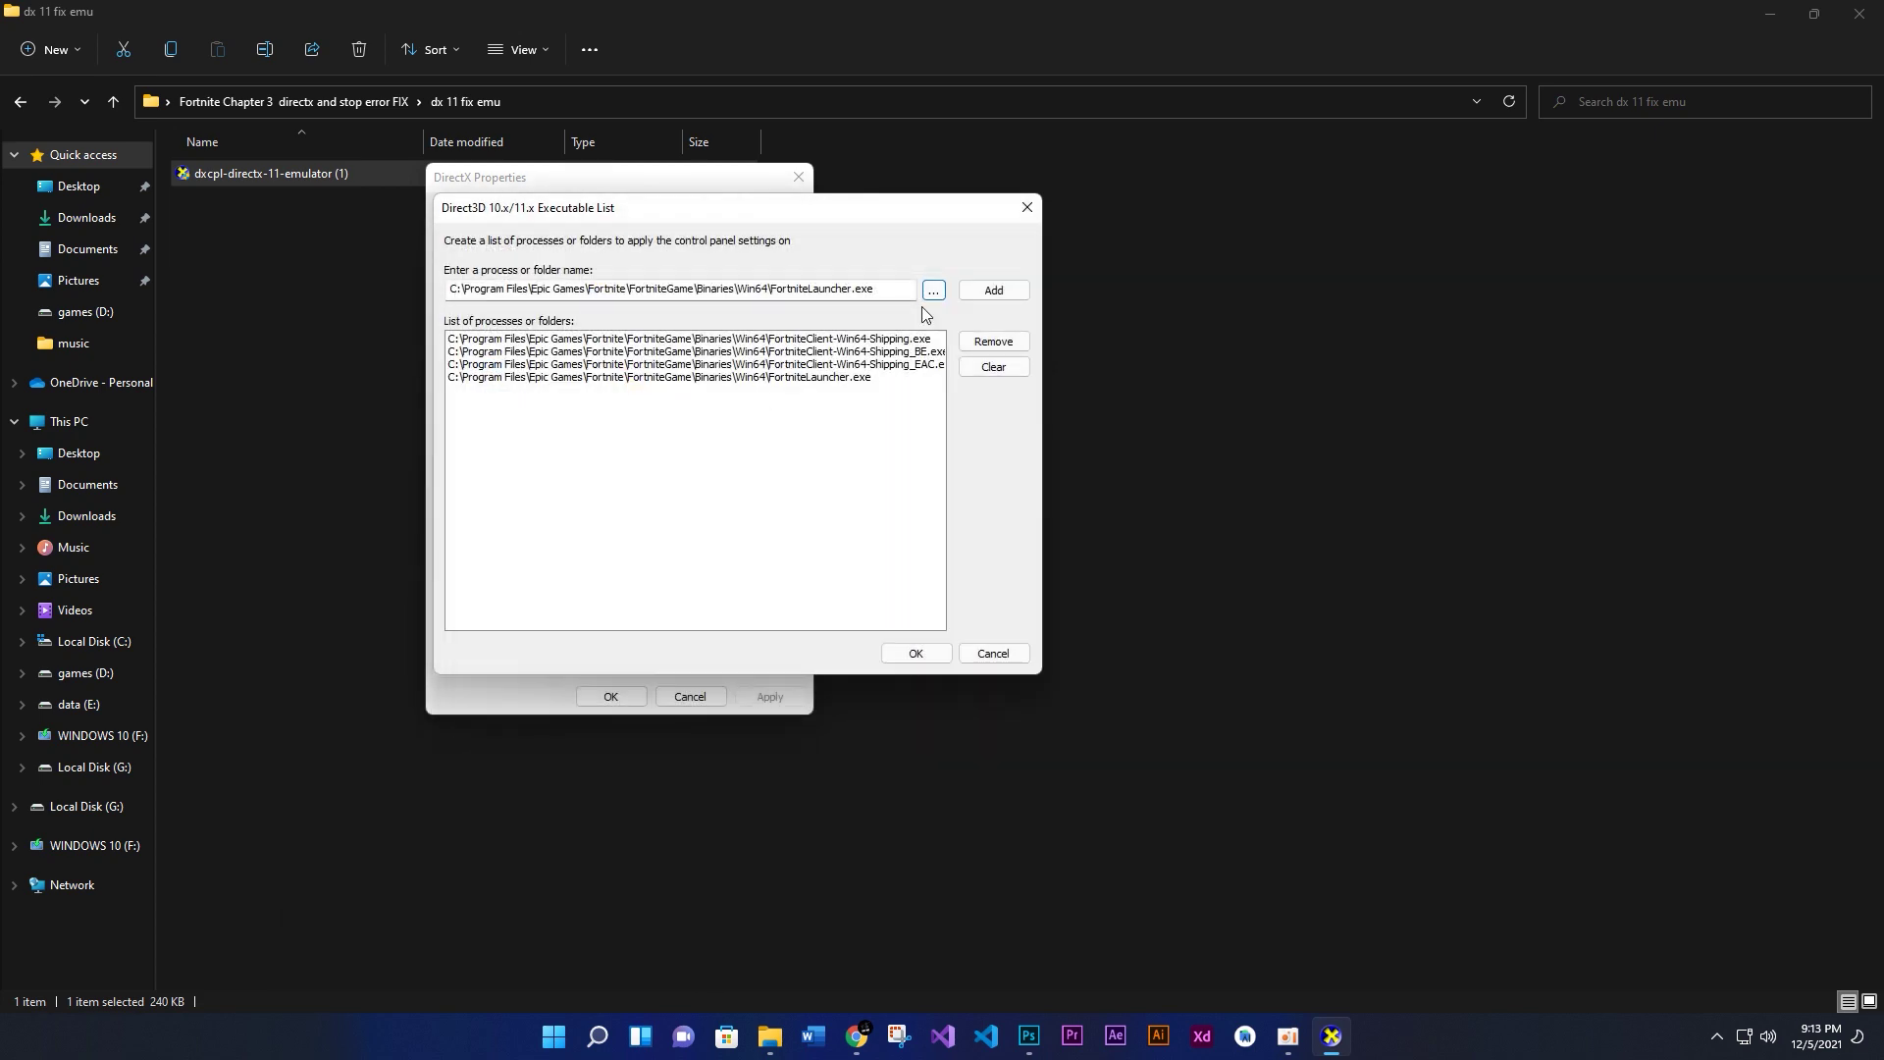
{"action": "left_click", "coordinate": [914, 653]}
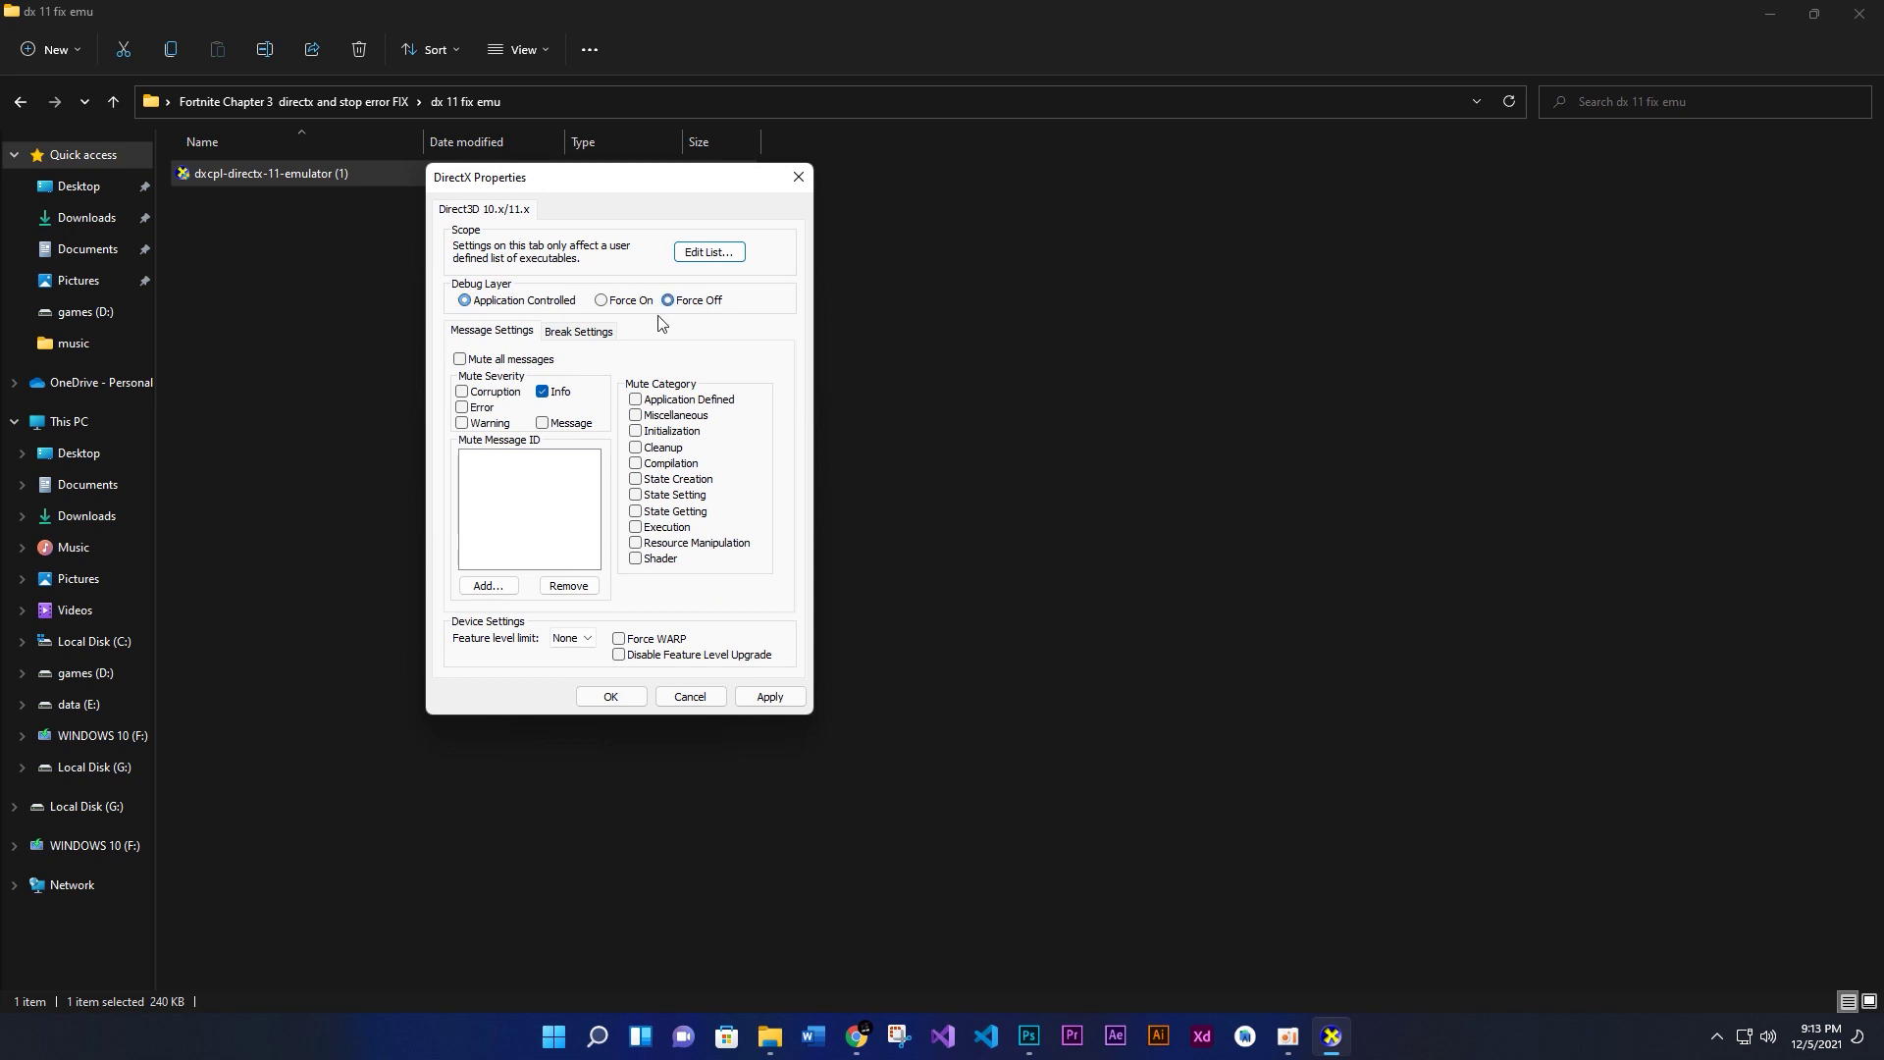
Set the Debug Layer to Force Off, then apply and accept the DirectX properties.
{"action": "left_click", "coordinate": [684, 306]}
{"action": "left_click", "coordinate": [771, 698]}
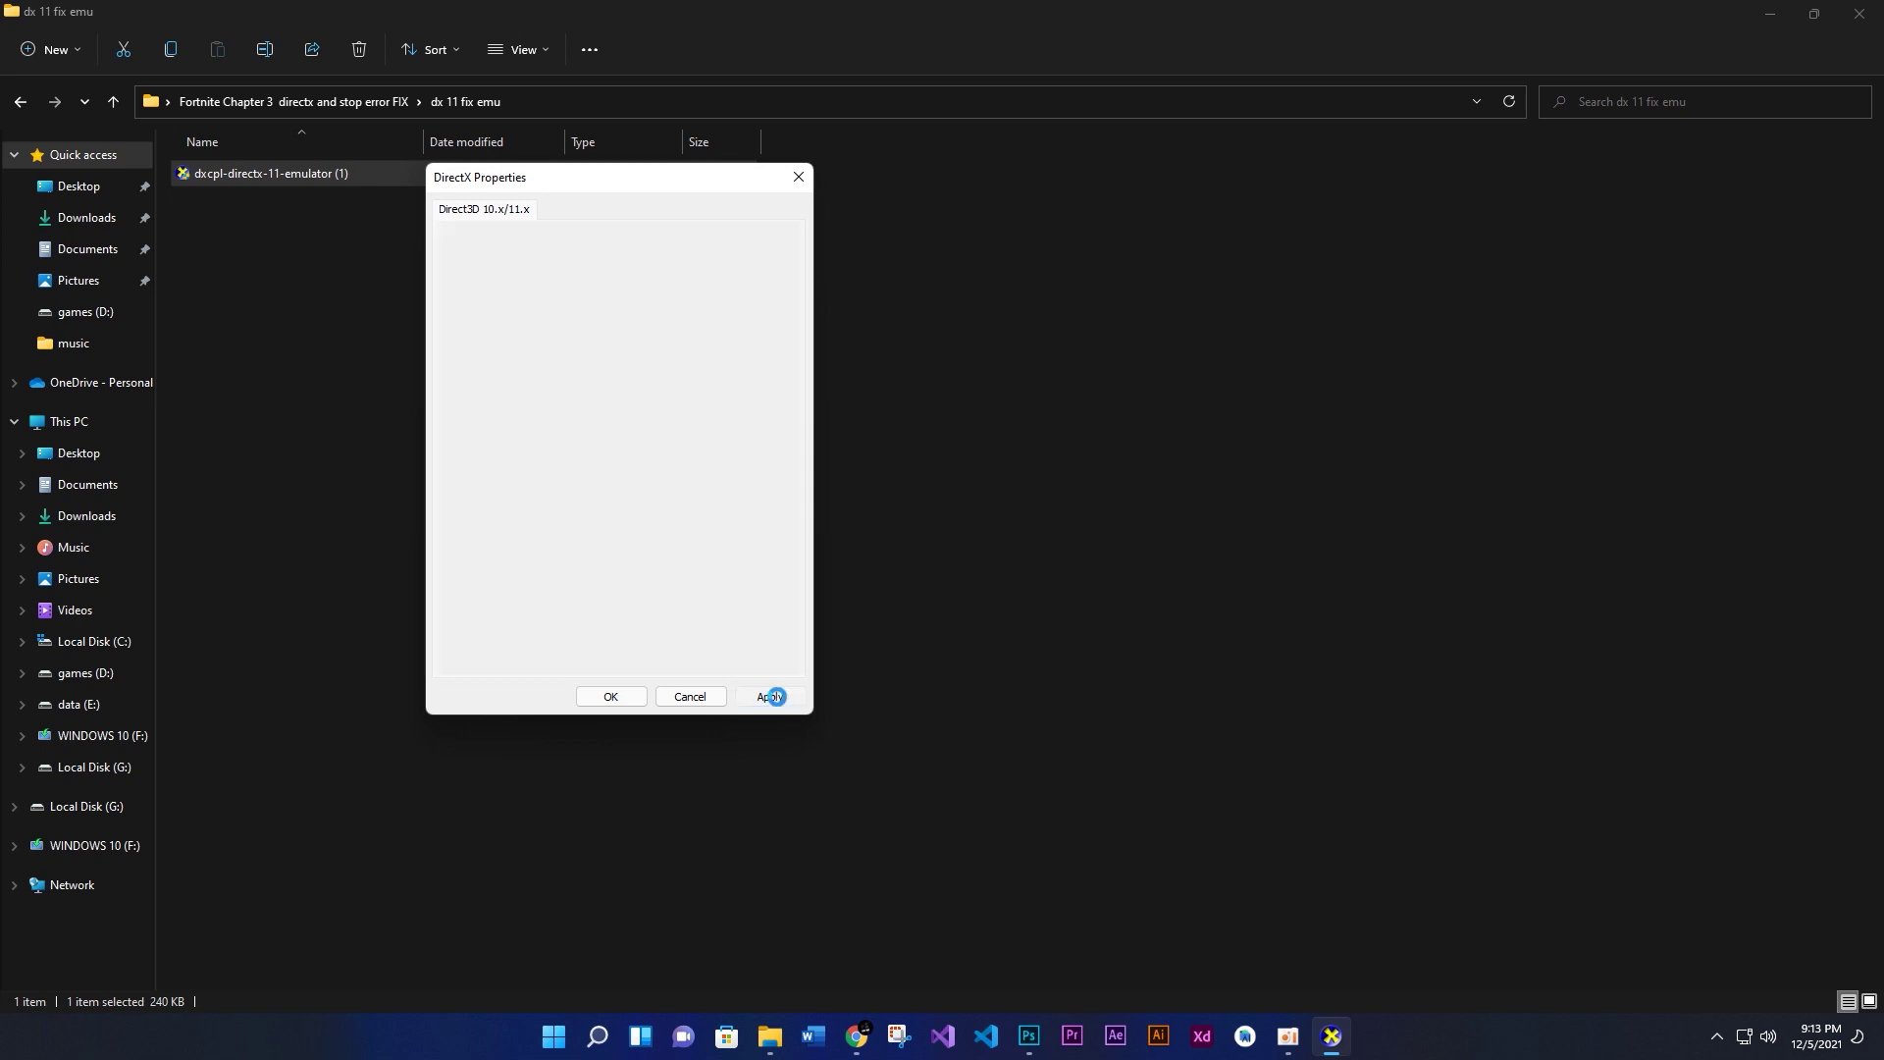
{"action": "left_click", "coordinate": [613, 698]}
Go back to the main fix folder and run dxwebsetup from "DX12 Latest UPATED".
{"action": "key", "text": "alt+Left"}
{"action": "left_click", "coordinate": [687, 552]}
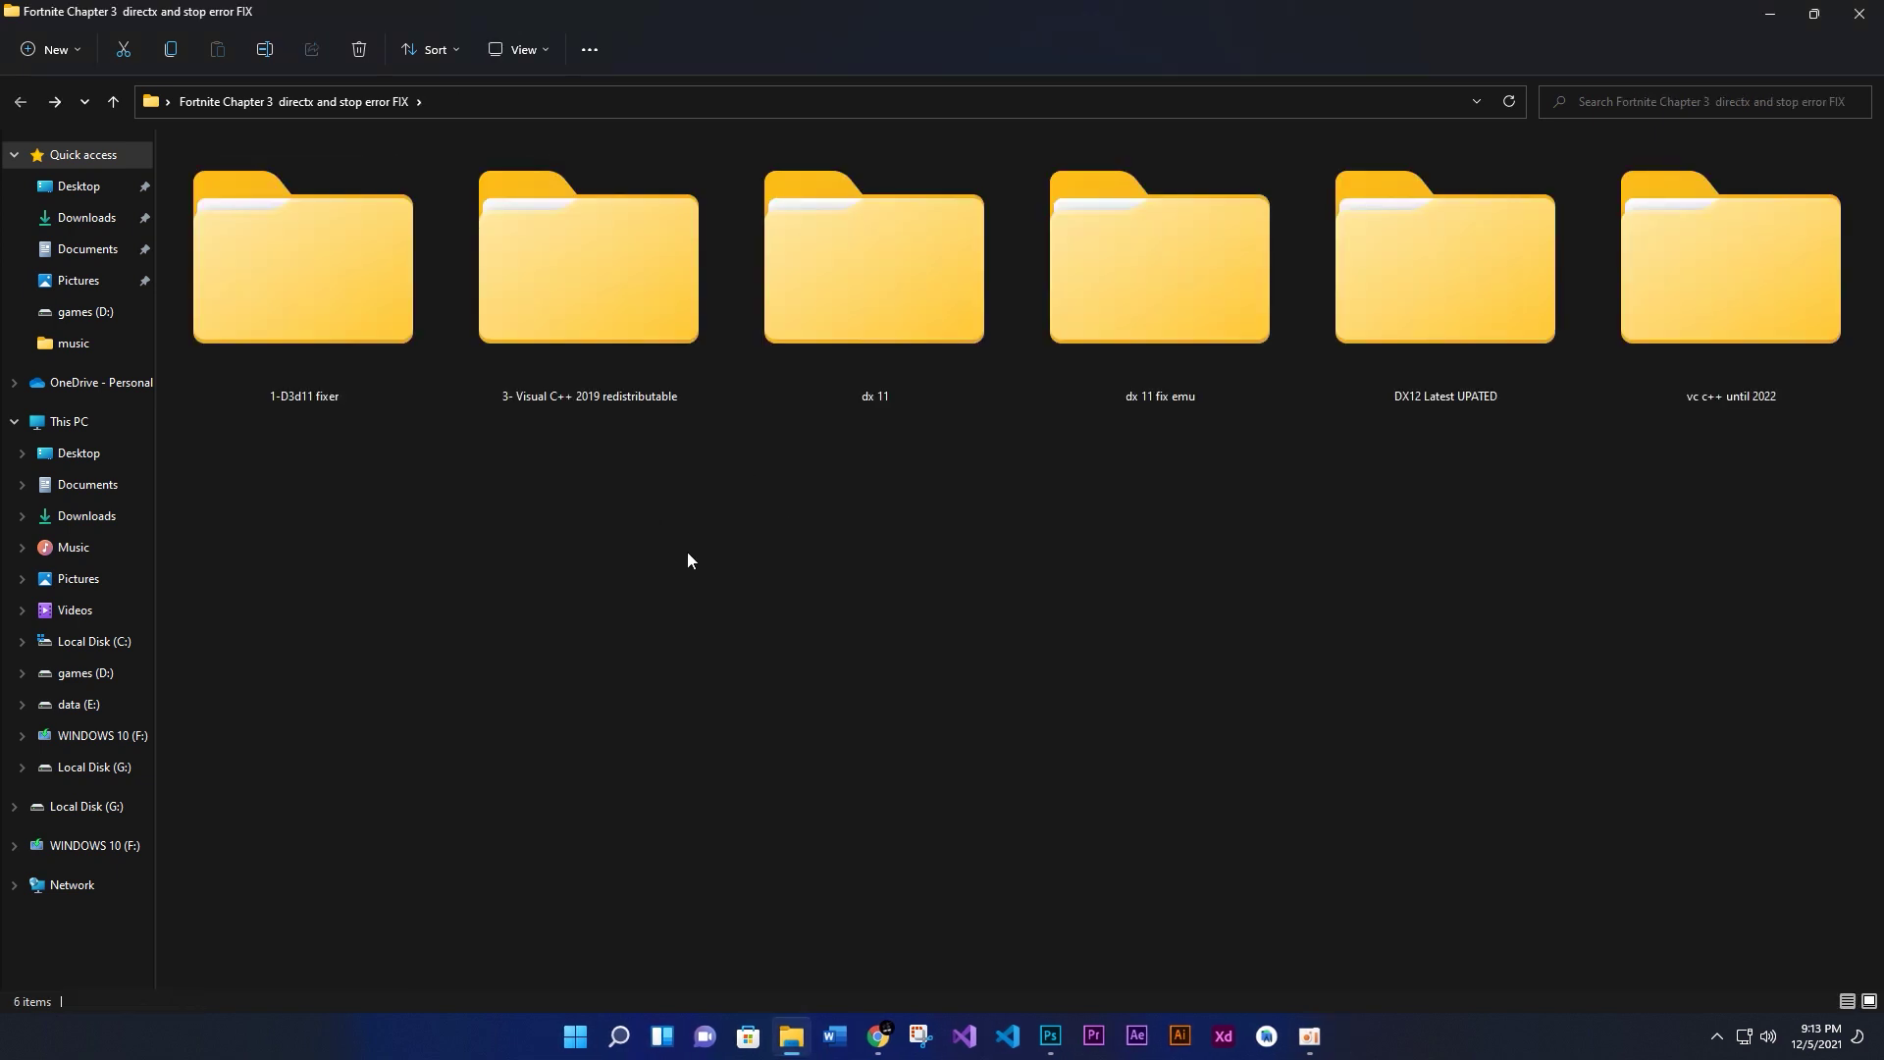
{"action": "double_click", "coordinate": [1523, 314]}
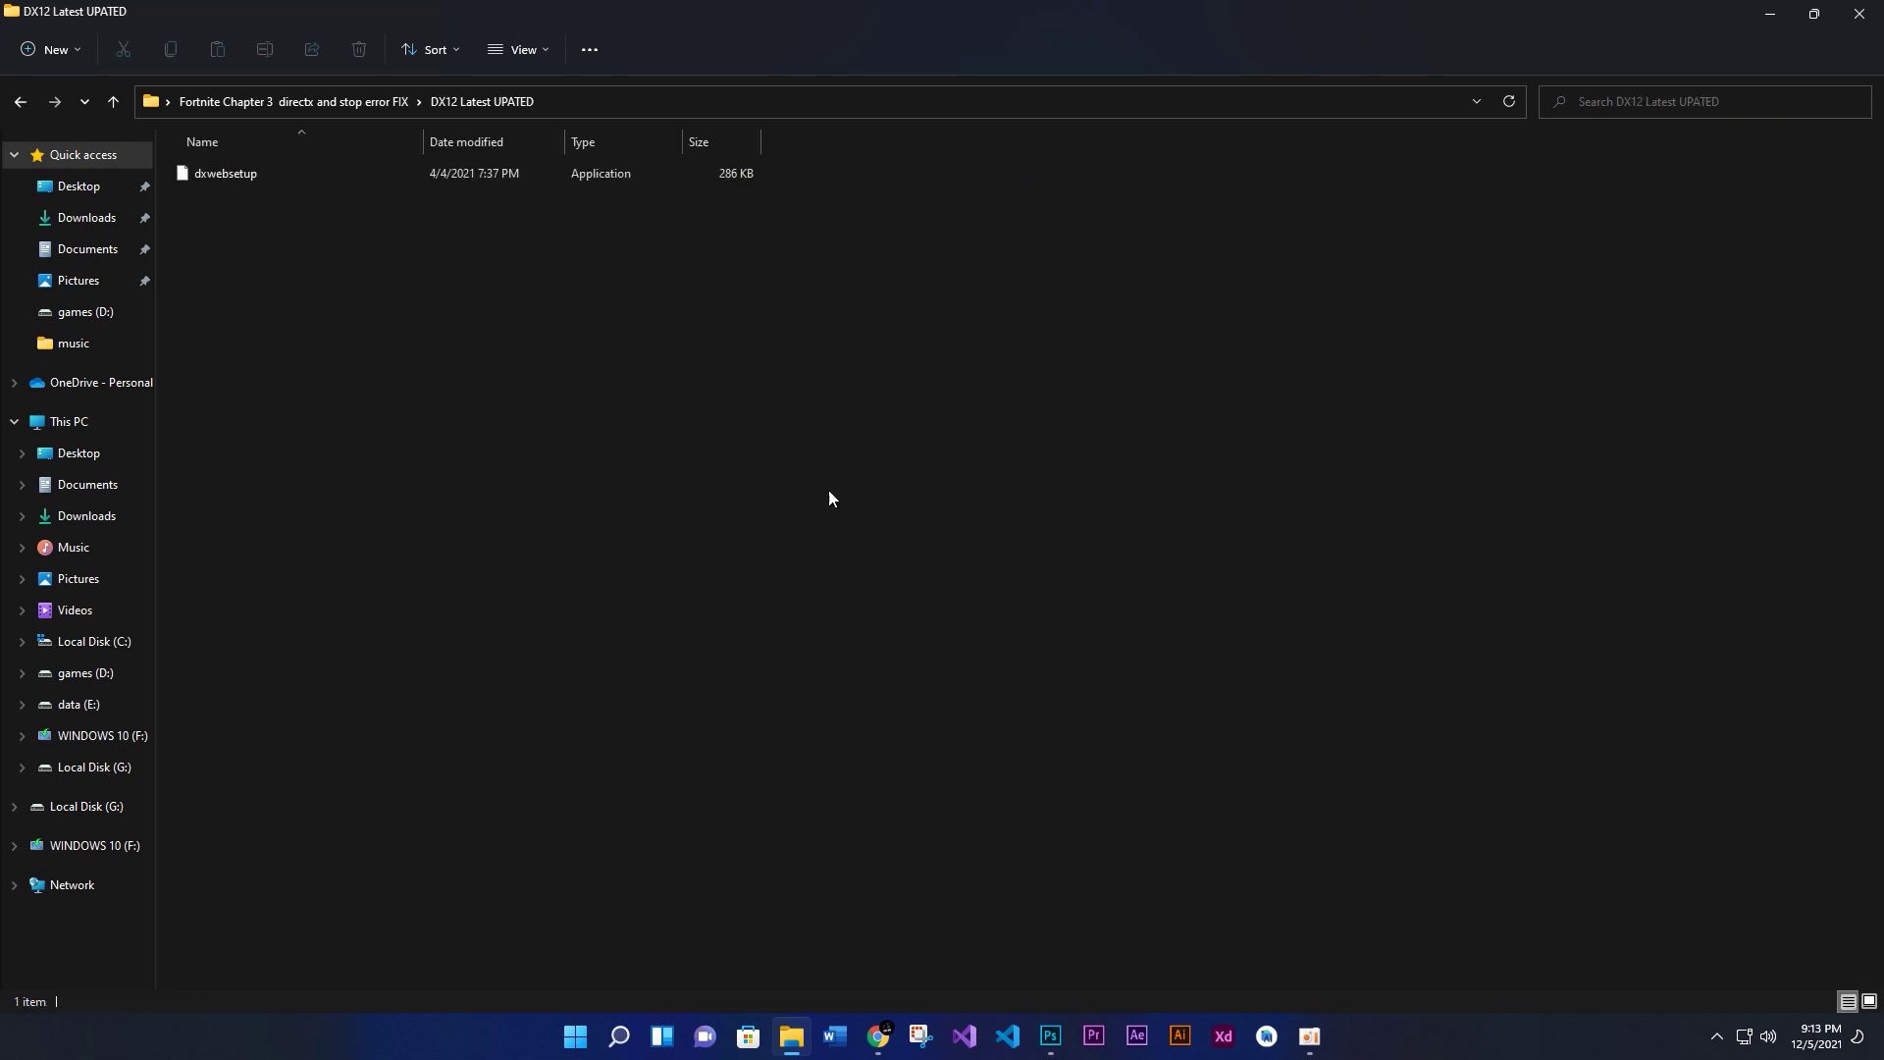
{"action": "double_click", "coordinate": [242, 181]}
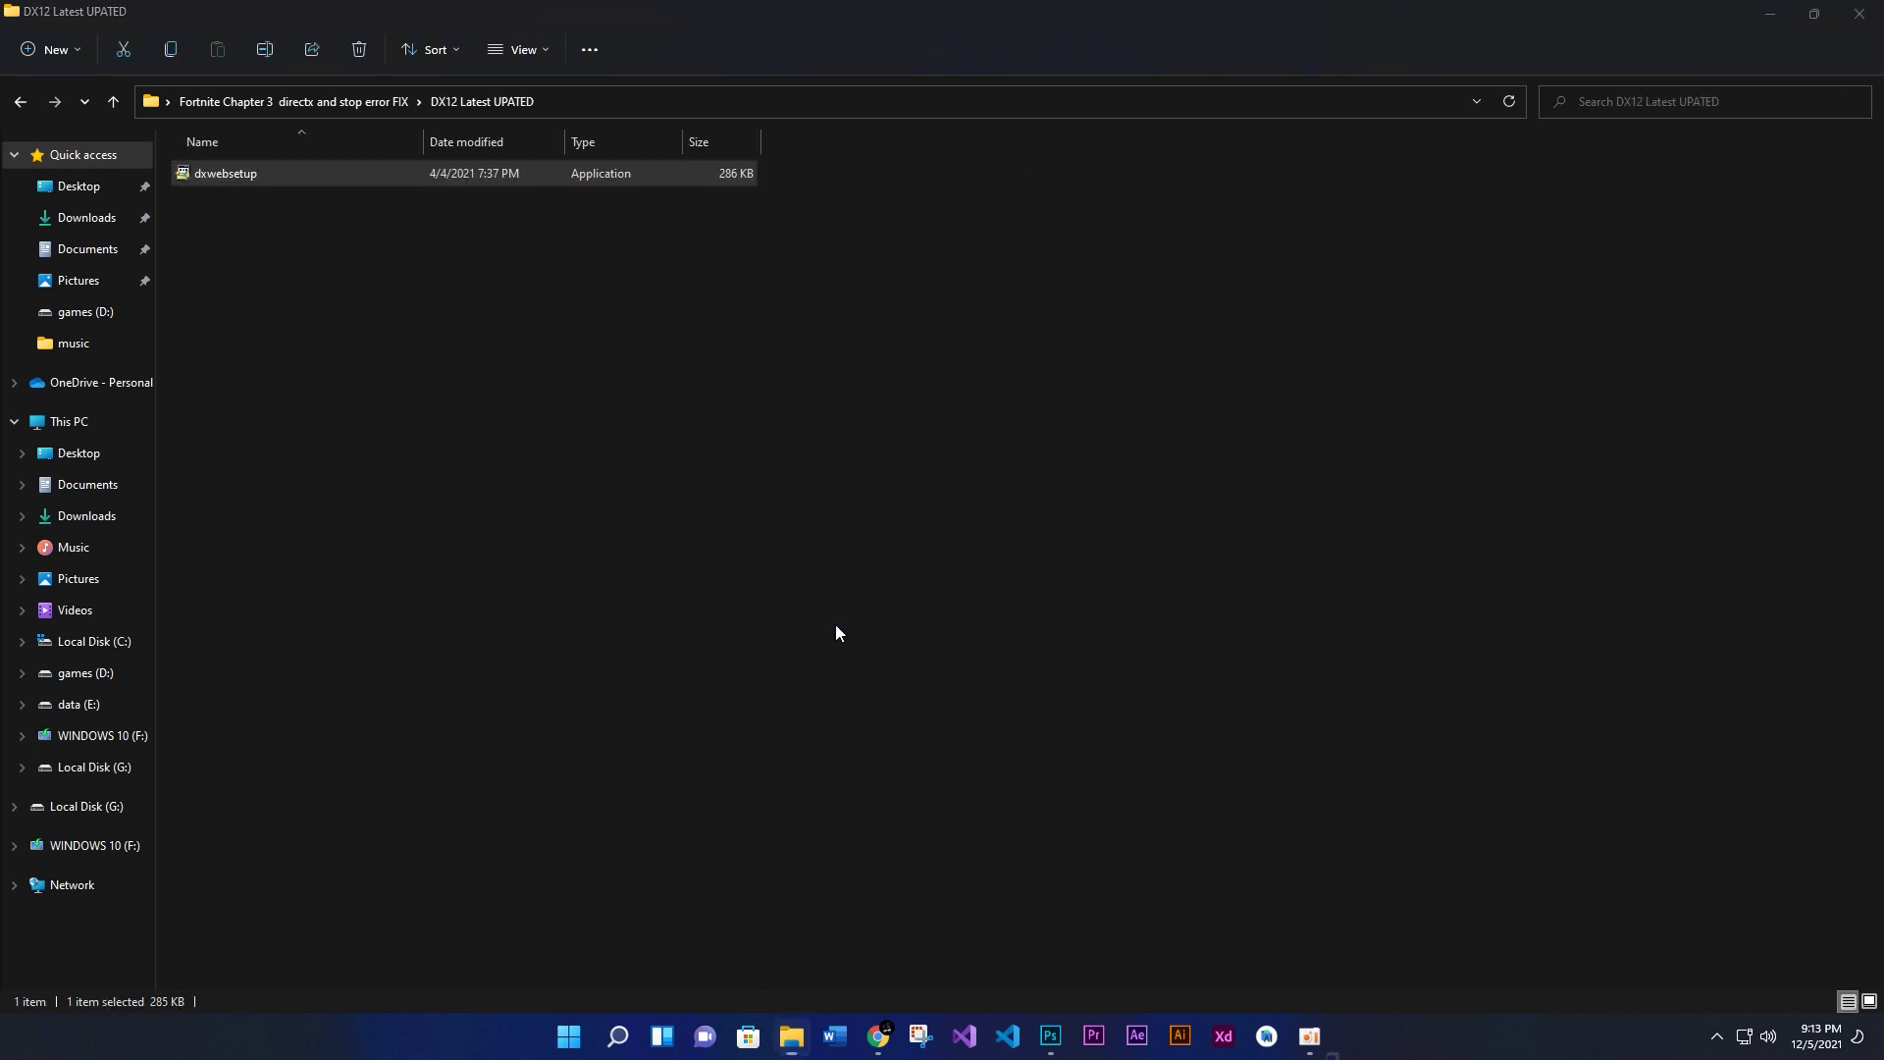
Accept the DirectX license agreement and proceed through the setup wizard until it is finished.
{"action": "left_click", "coordinate": [487, 488]}
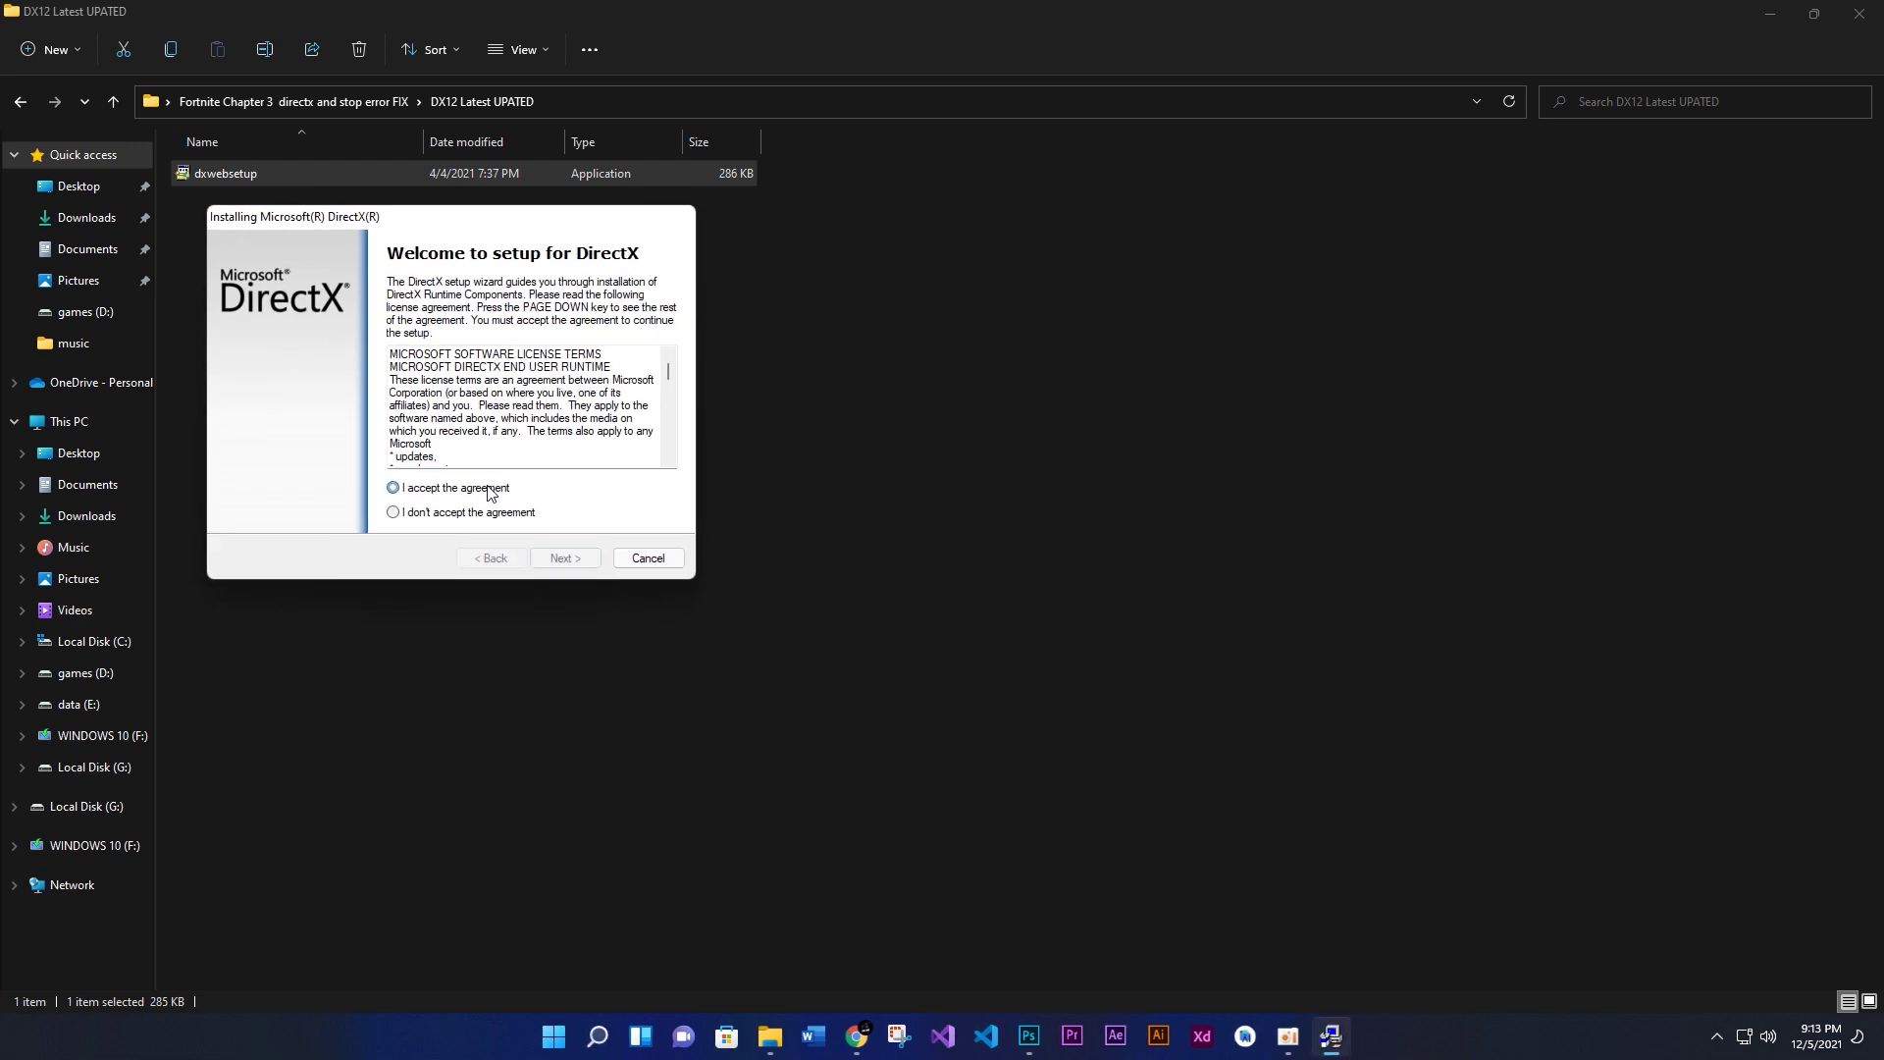
{"action": "left_click", "coordinate": [586, 559]}
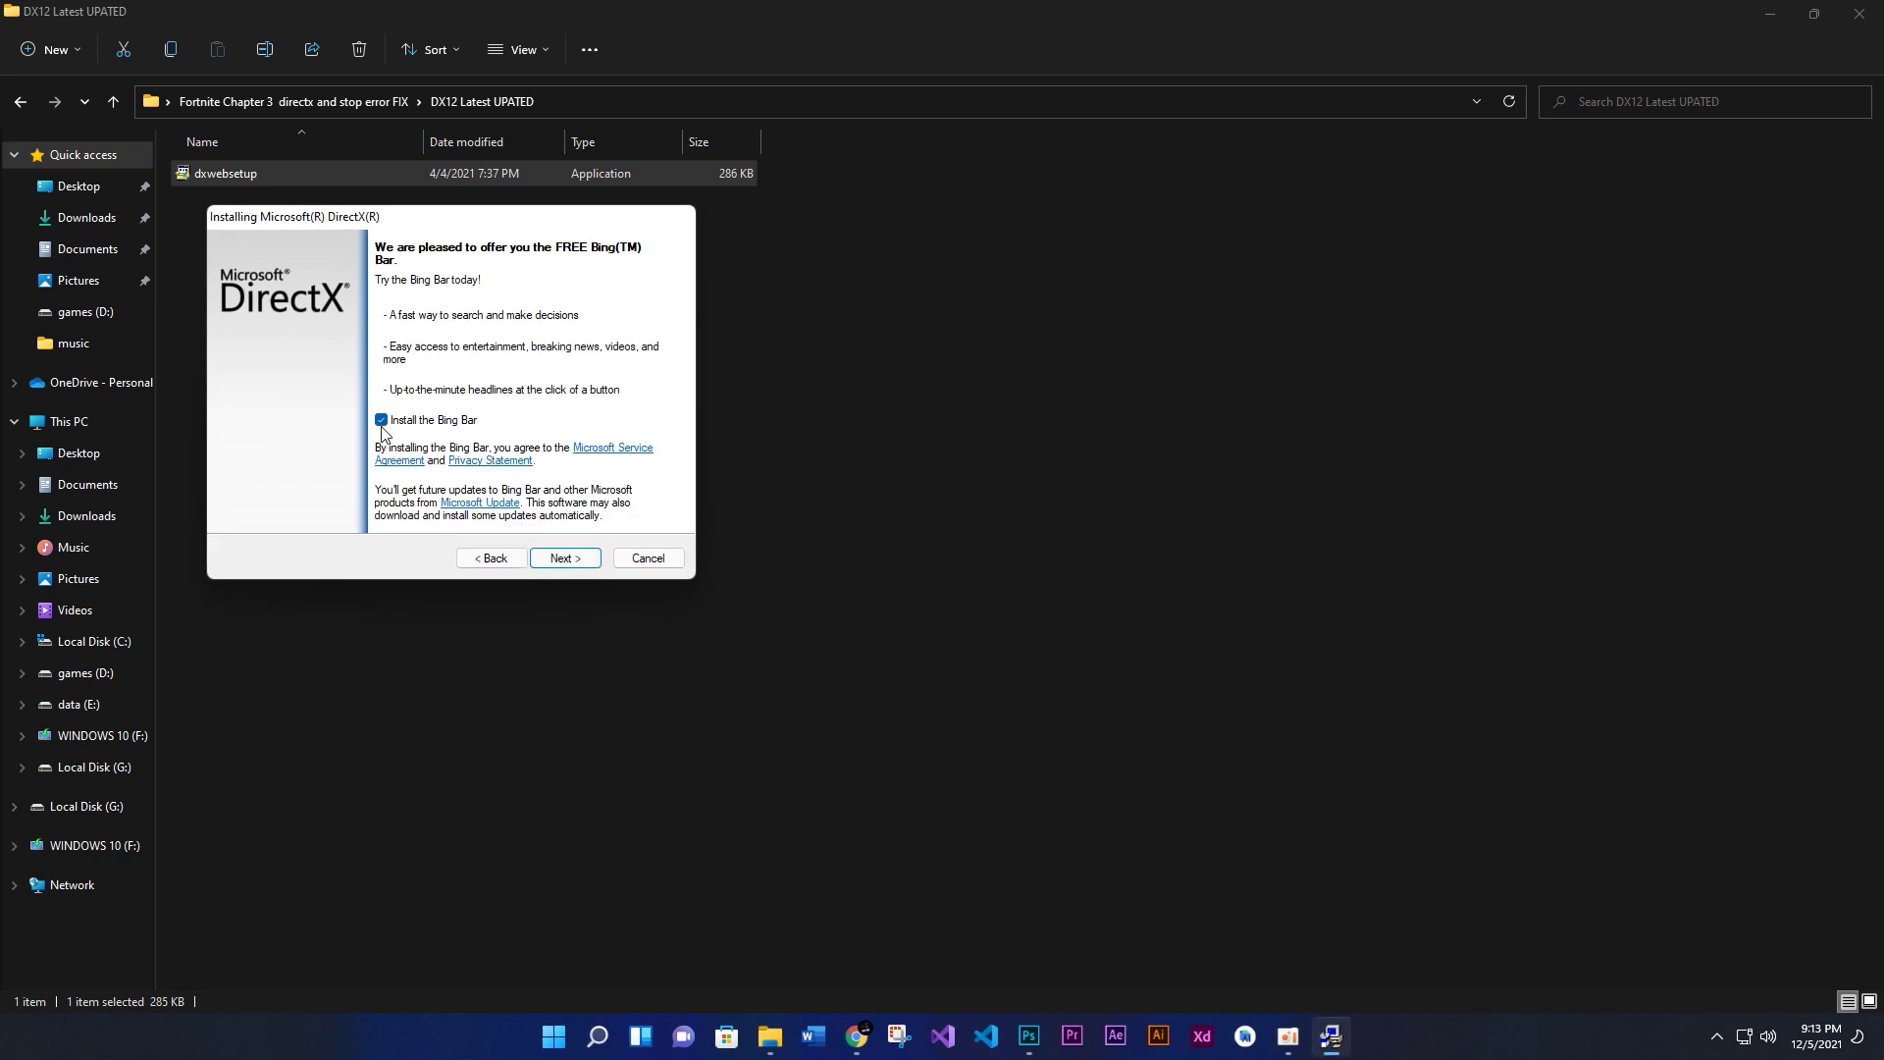
{"action": "left_click", "coordinate": [564, 559]}
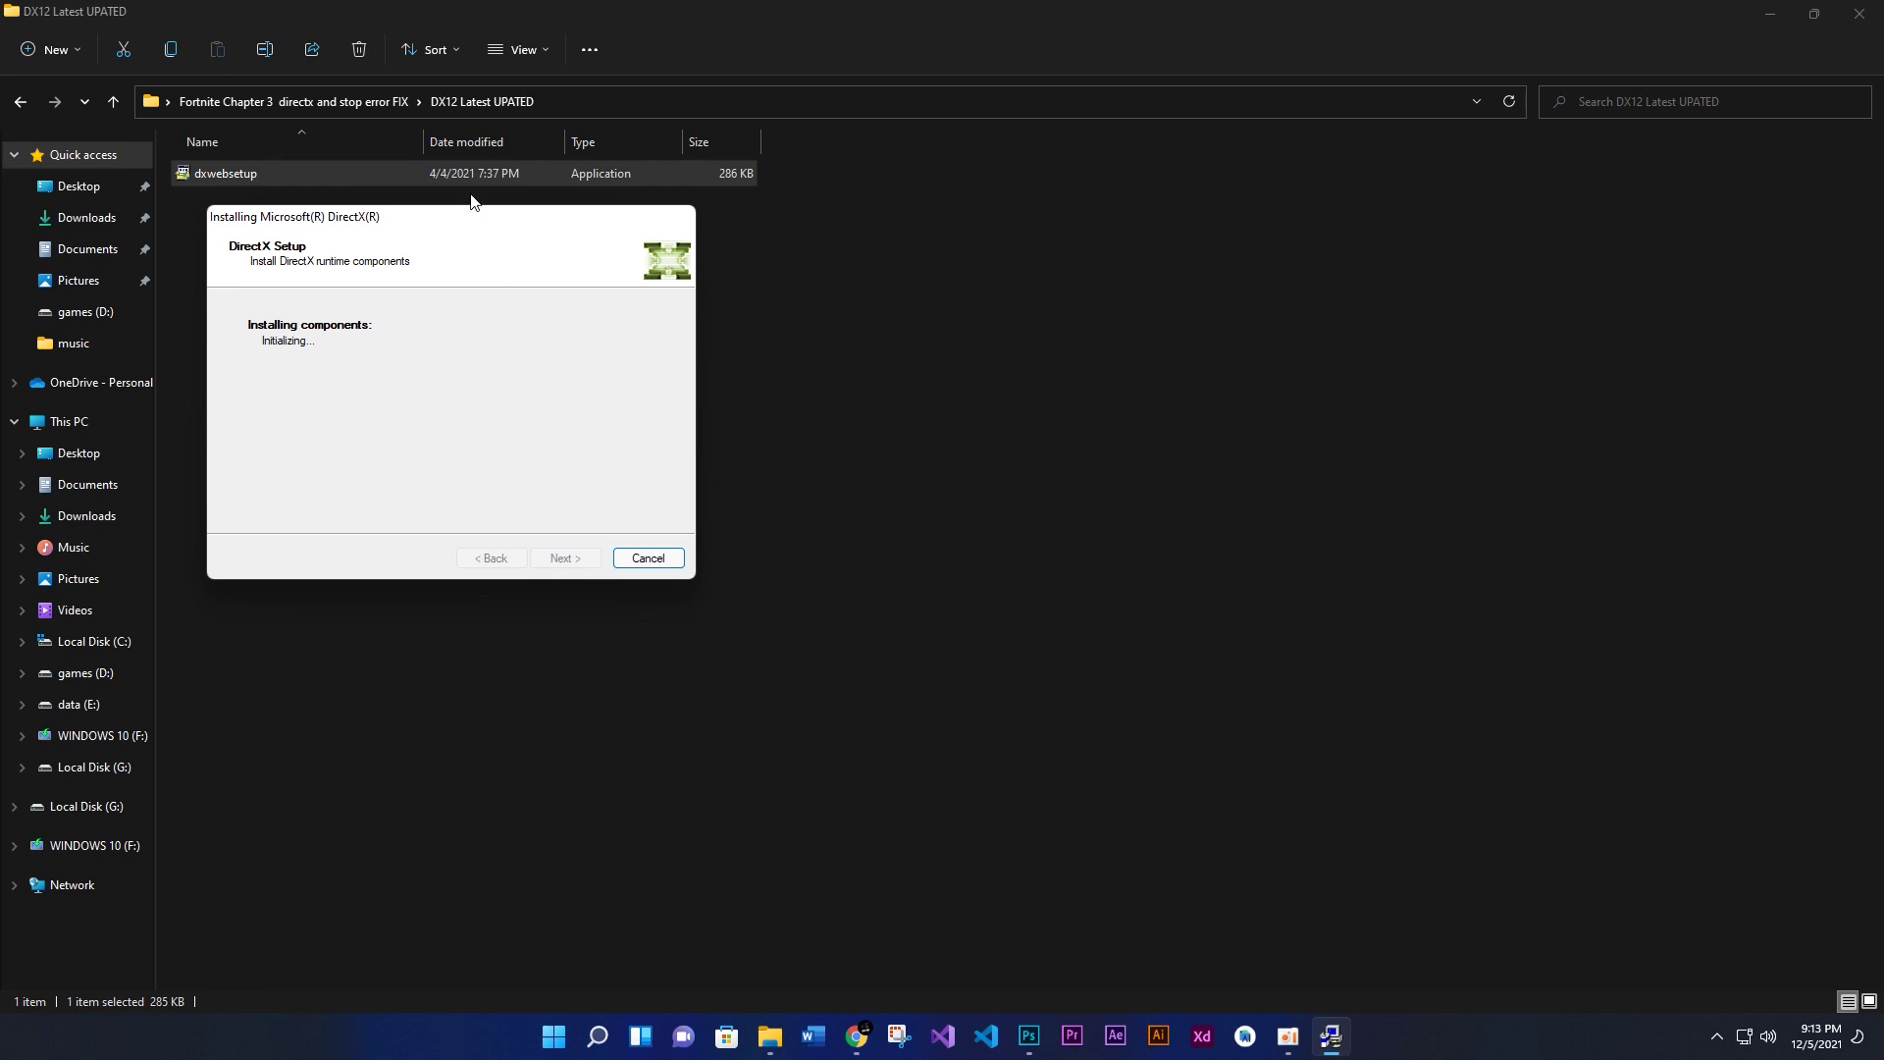
{"action": "left_click_drag", "start_coordinate": [547, 225], "coordinate": [952, 211]}
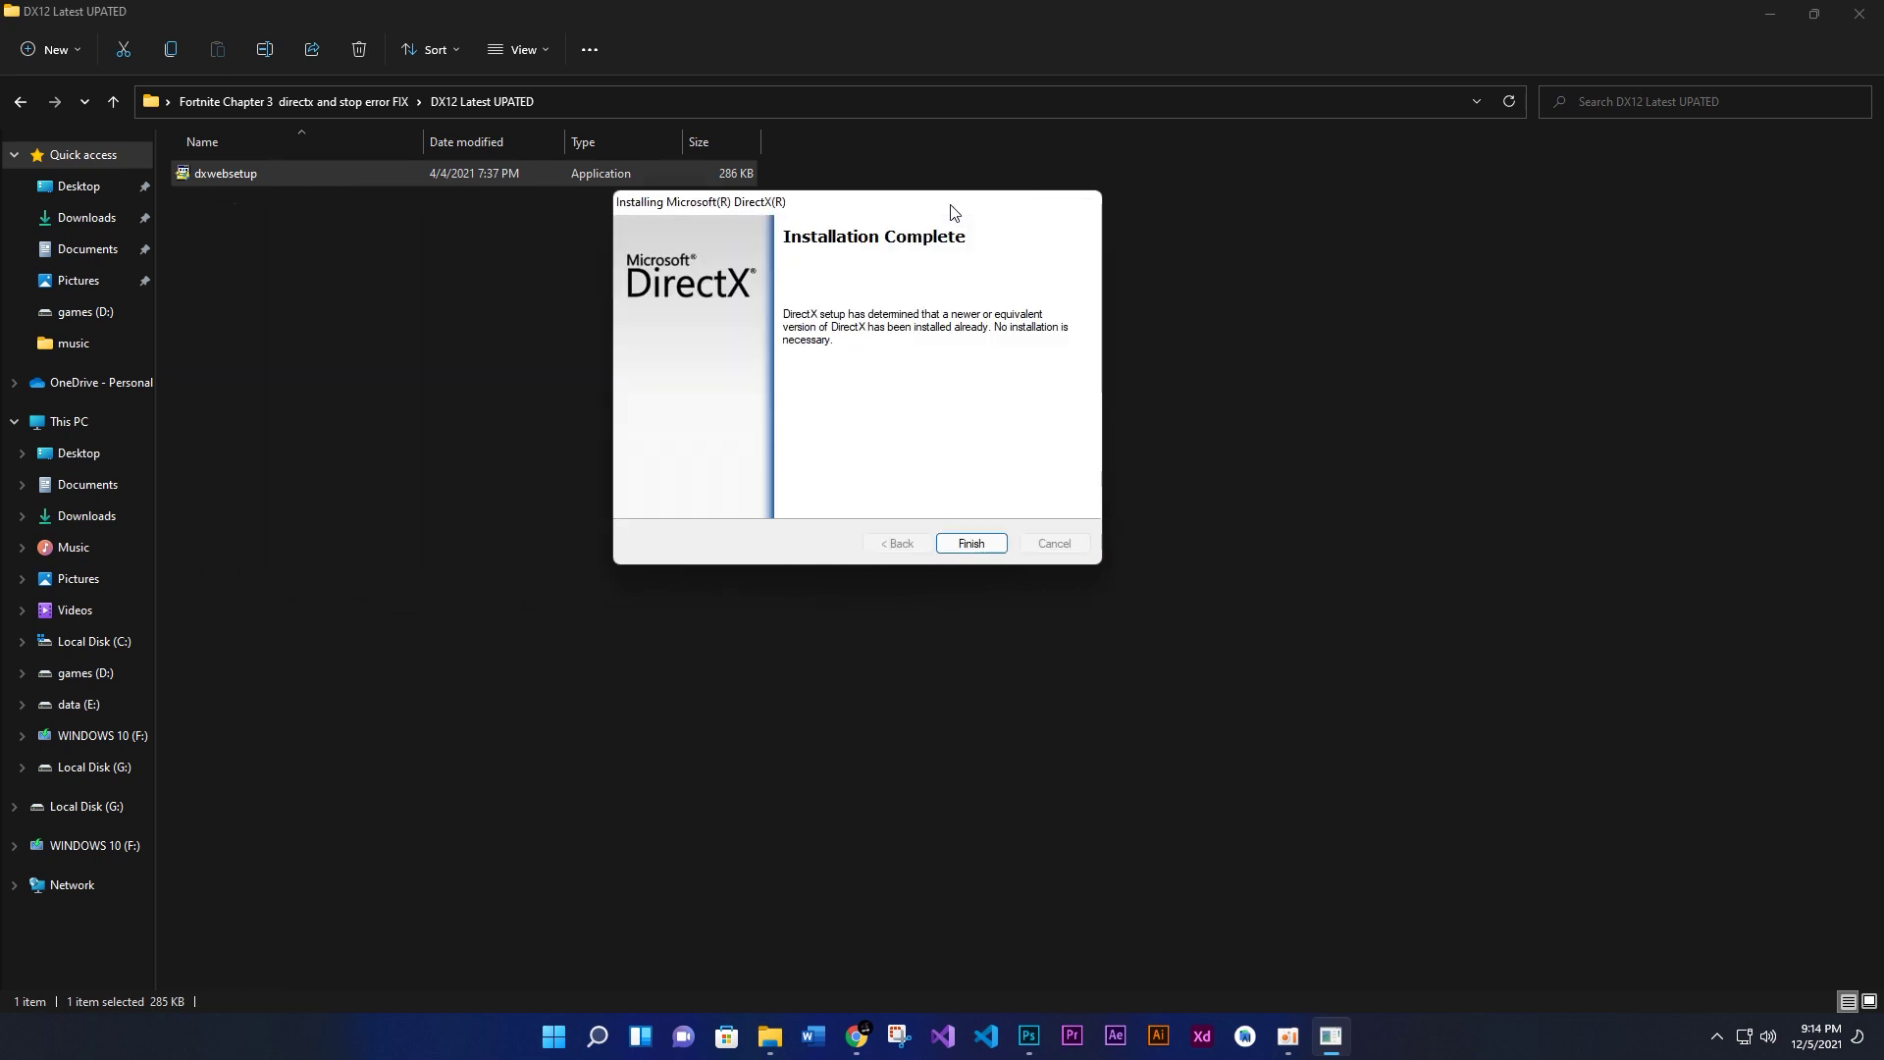
{"action": "left_click", "coordinate": [972, 544]}
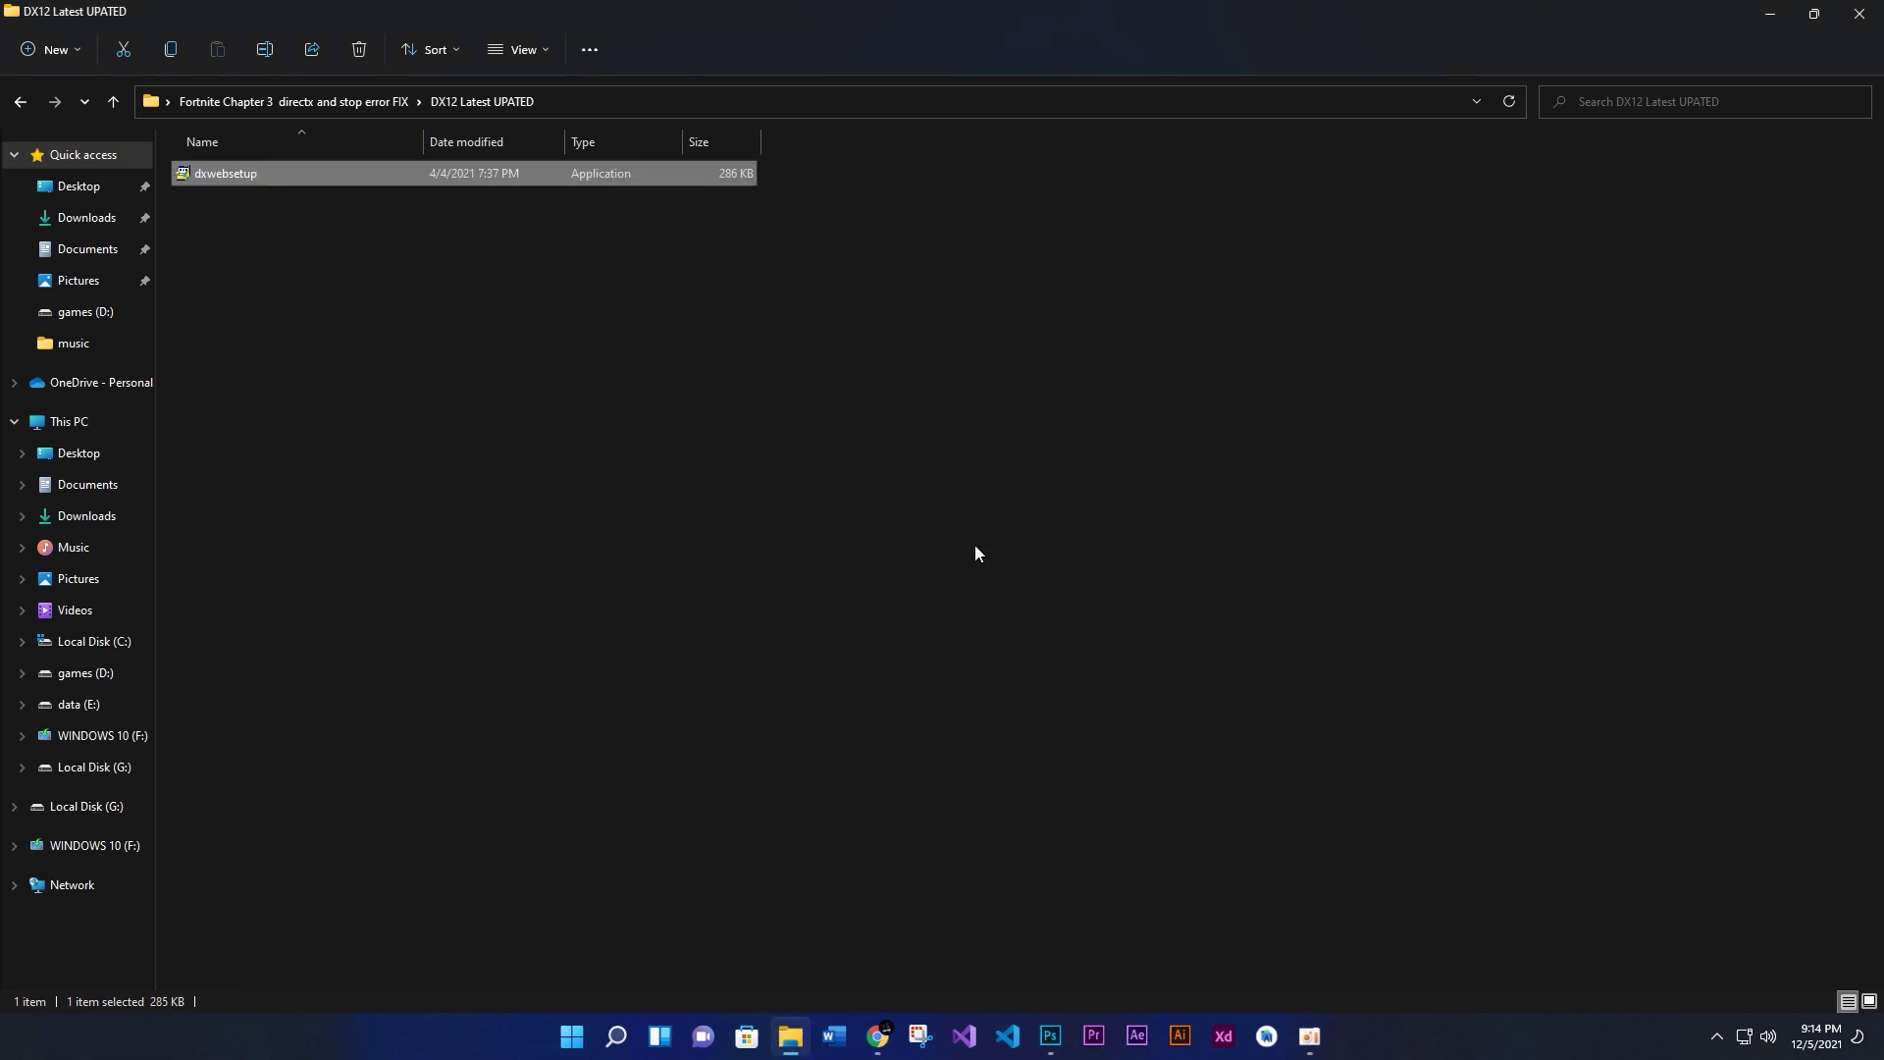
Open the "vc c++ until 2022" folder and display its files as extra large icons.
{"action": "key", "text": "alt+Left"}
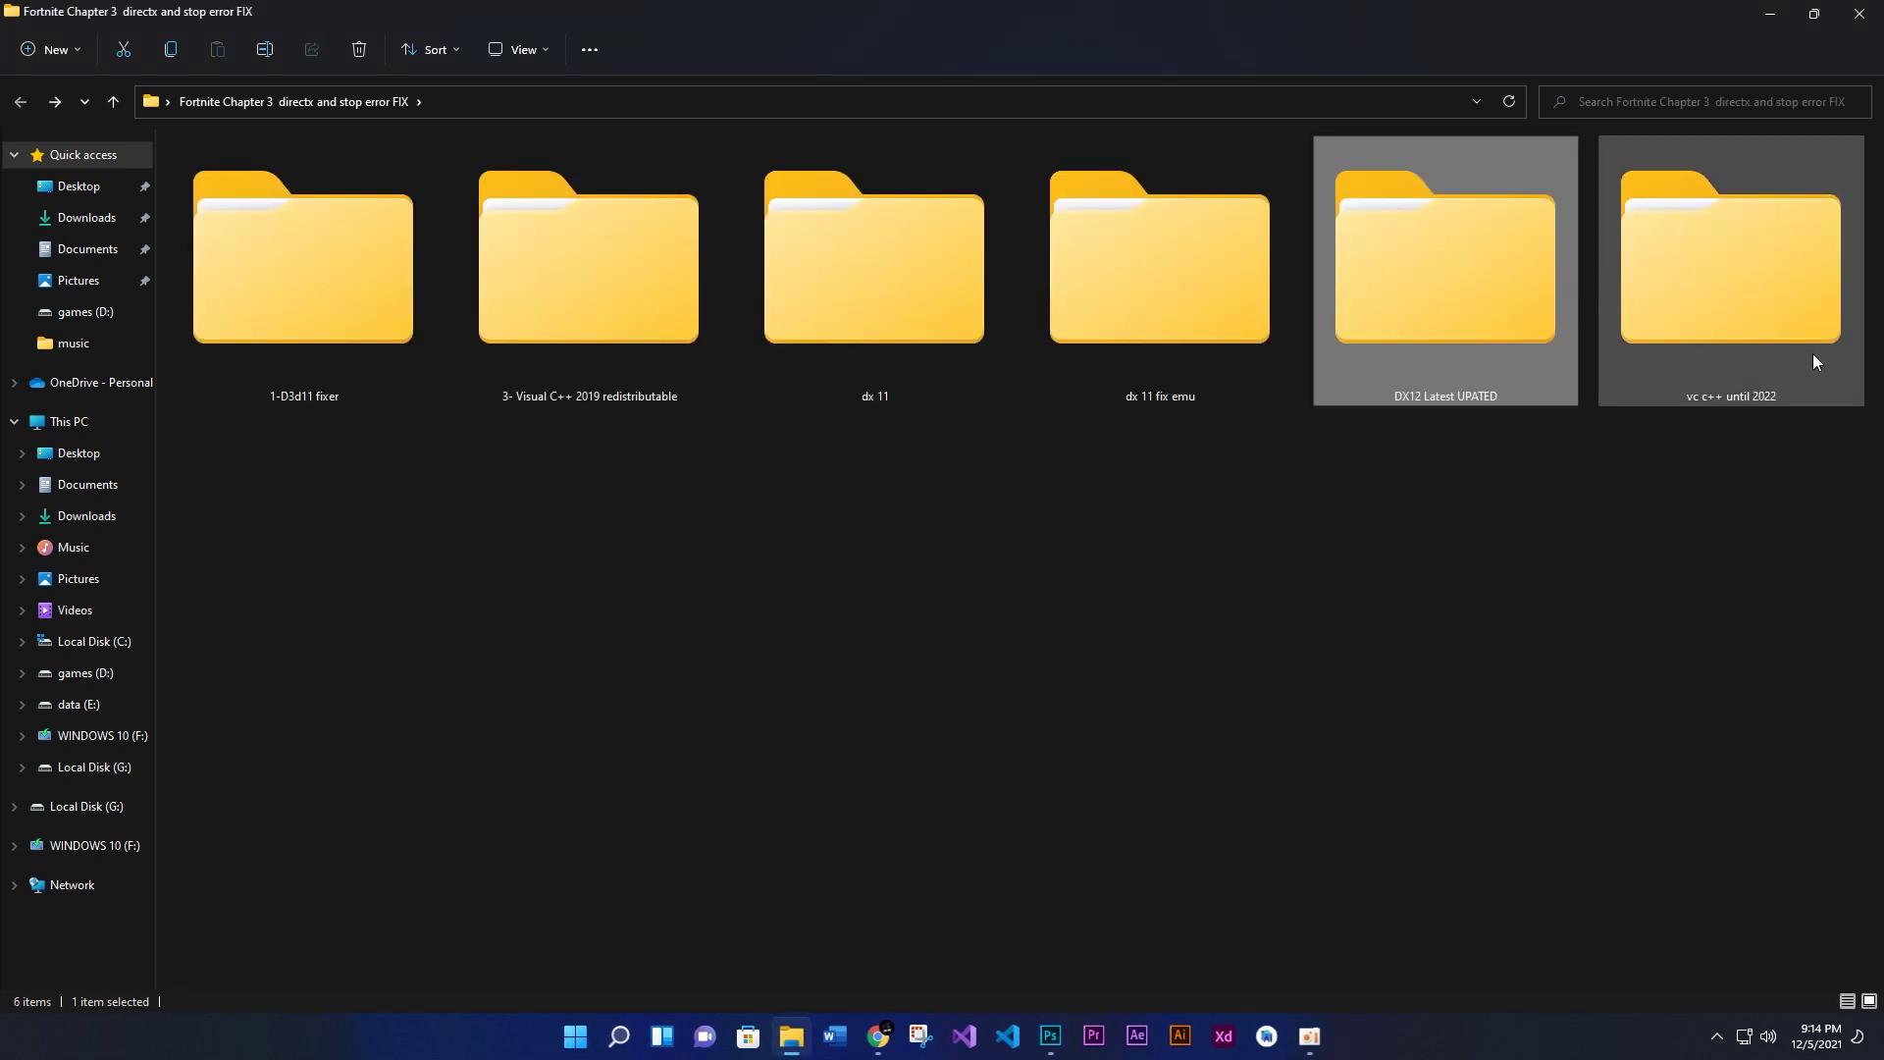
{"action": "double_click", "coordinate": [1814, 356]}
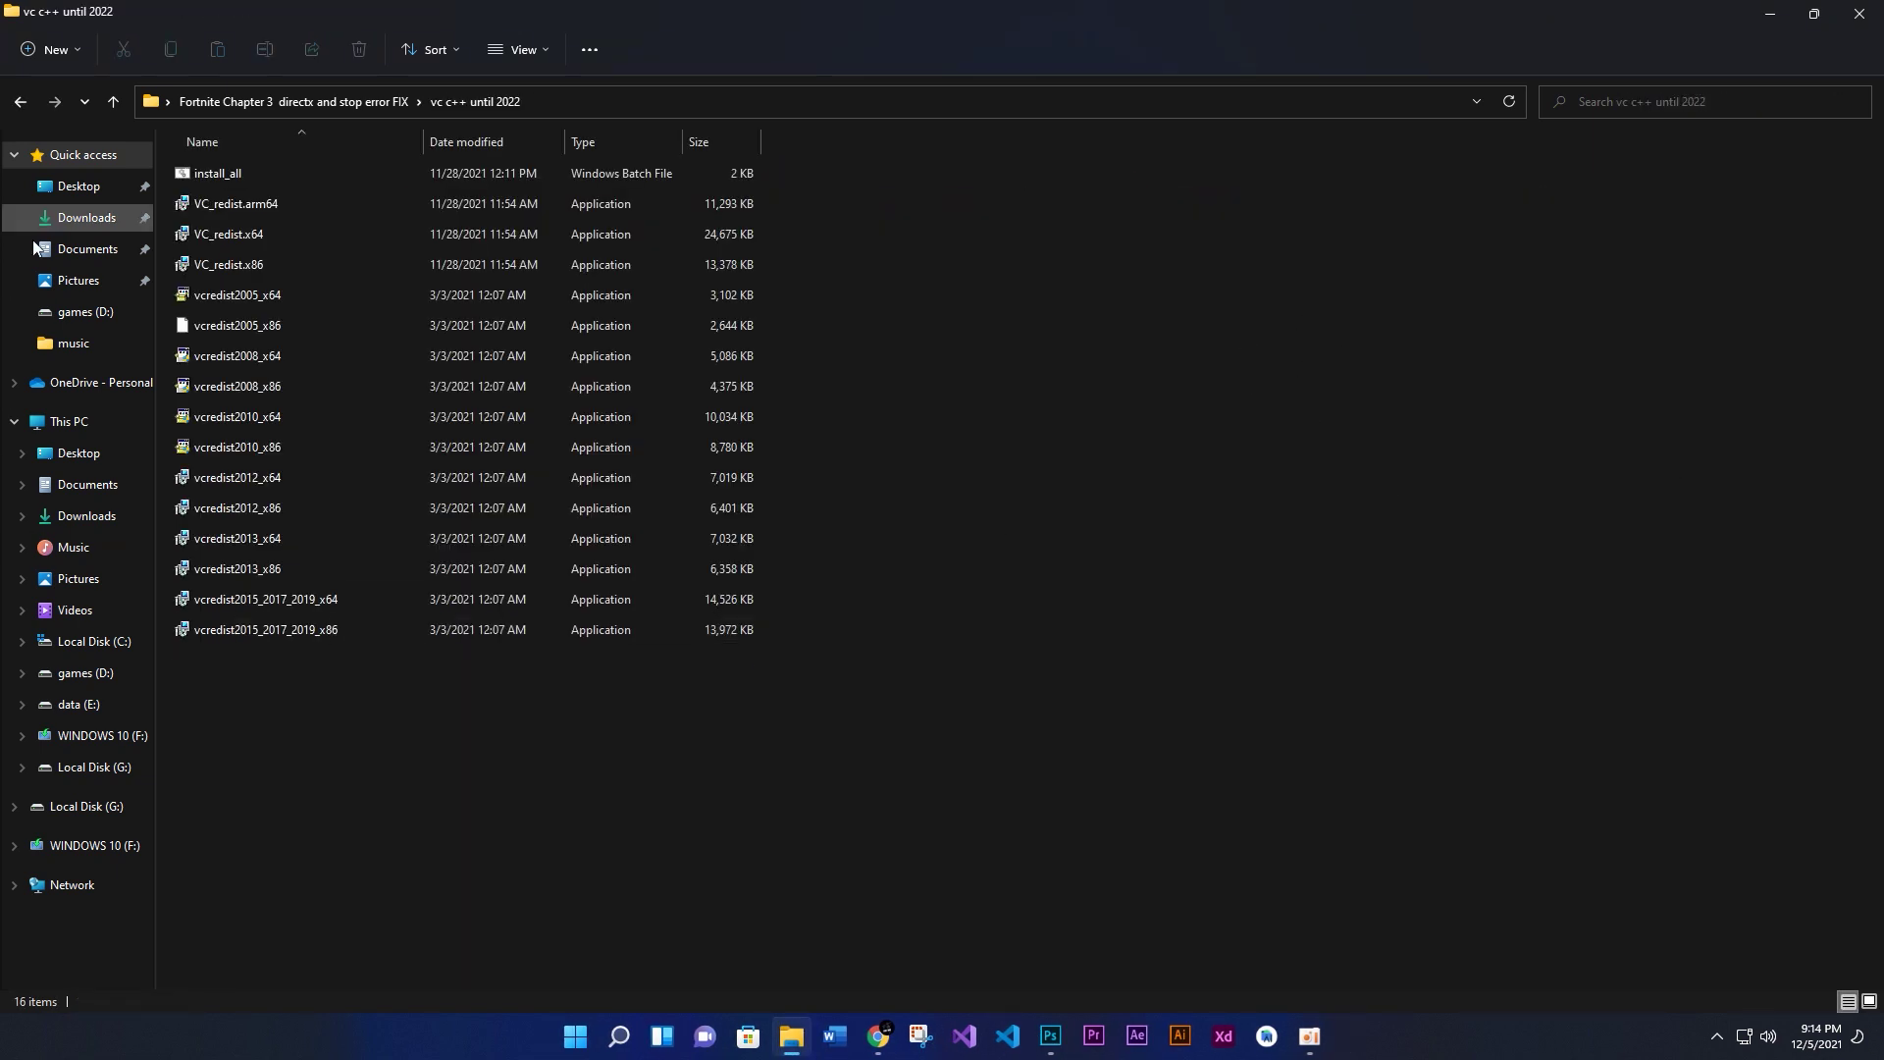
{"action": "left_click", "coordinate": [511, 50]}
{"action": "left_click", "coordinate": [524, 86]}
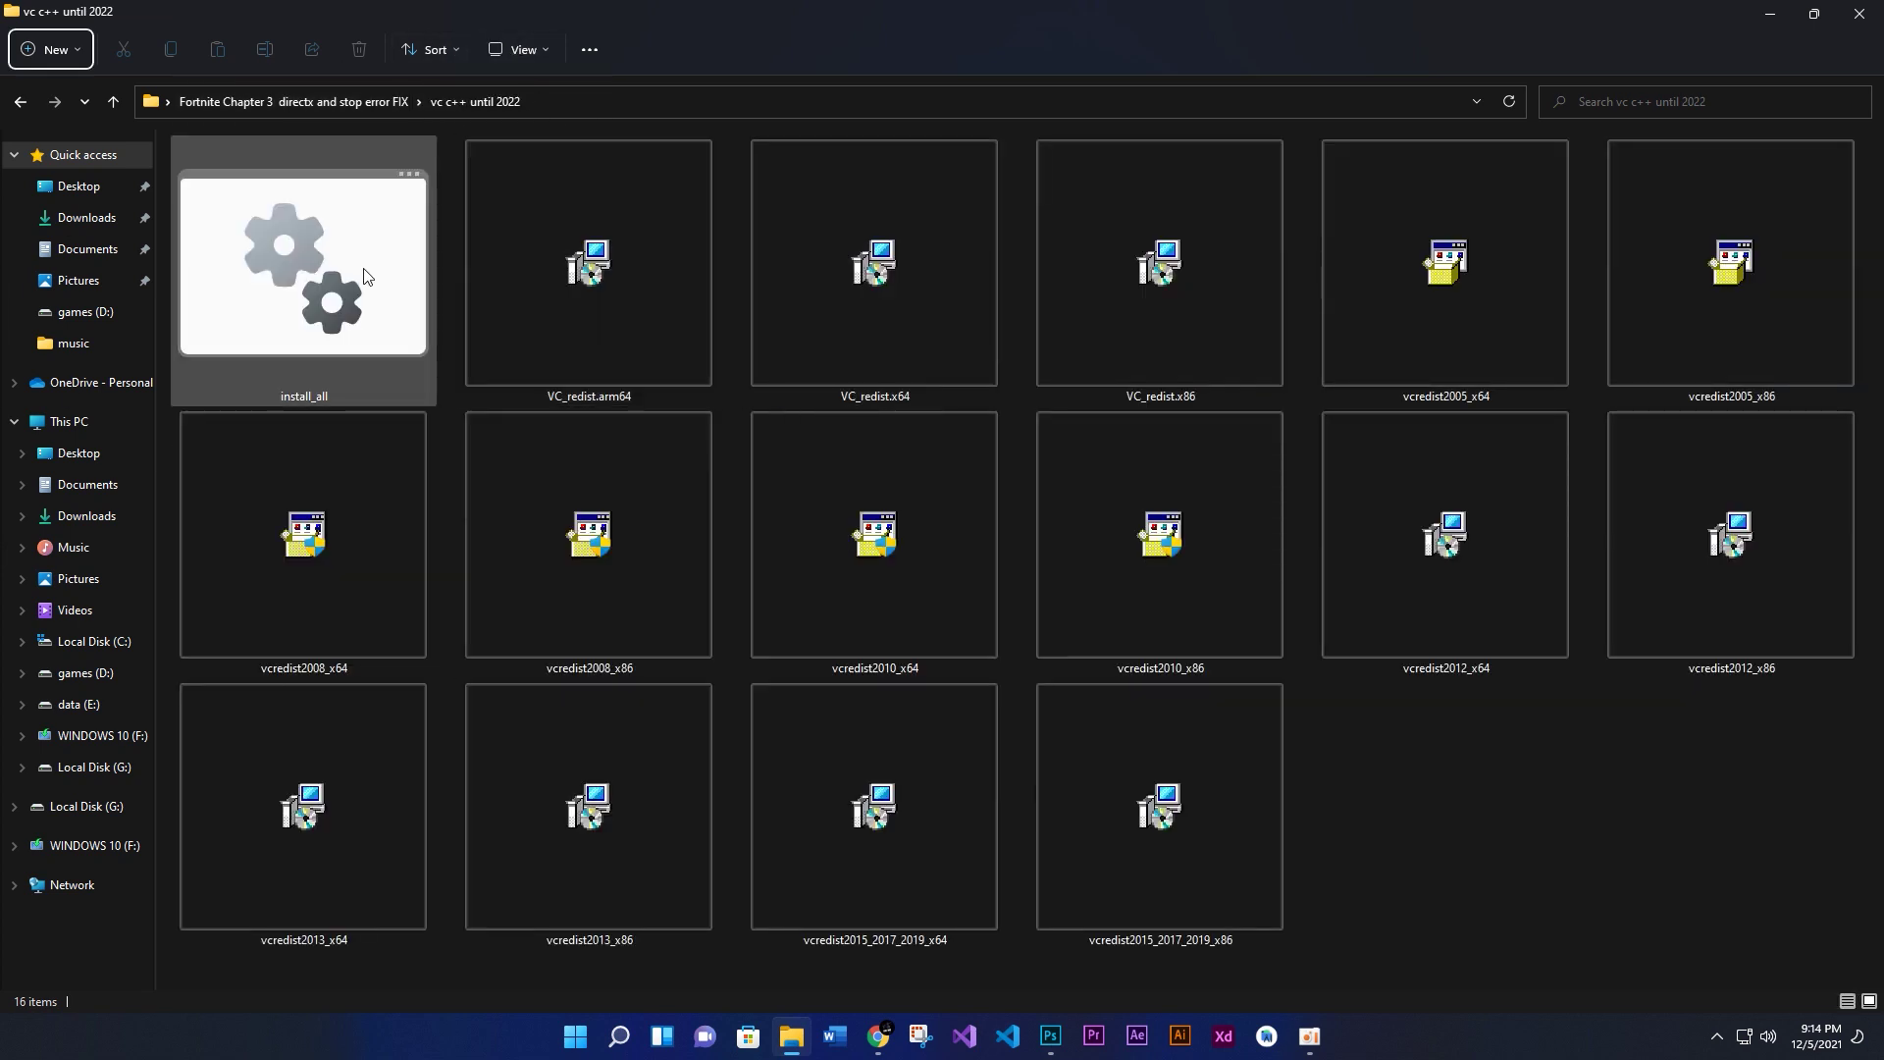
Run the install_all batch file as administrator, then return to the main fix folder.
{"action": "right_click", "coordinate": [346, 268]}
{"action": "left_click", "coordinate": [427, 362]}
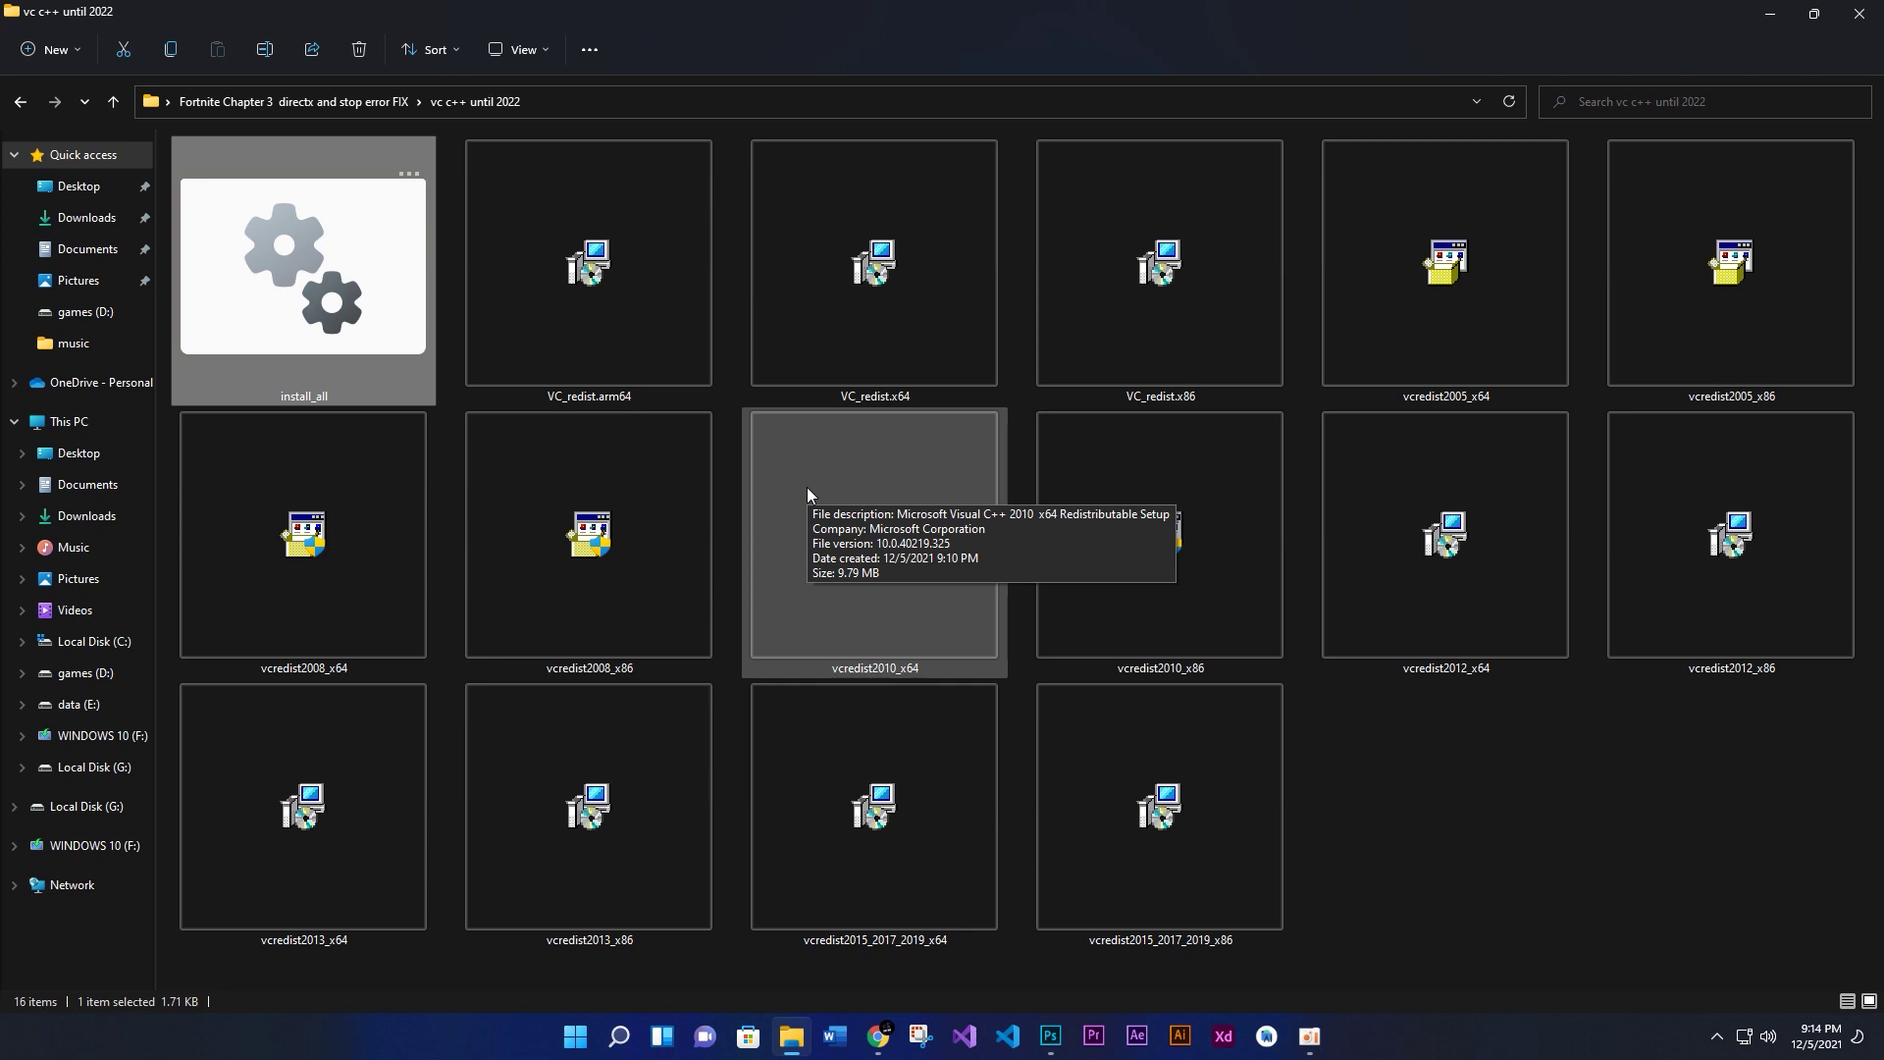
{"action": "key", "text": "alt+Left"}
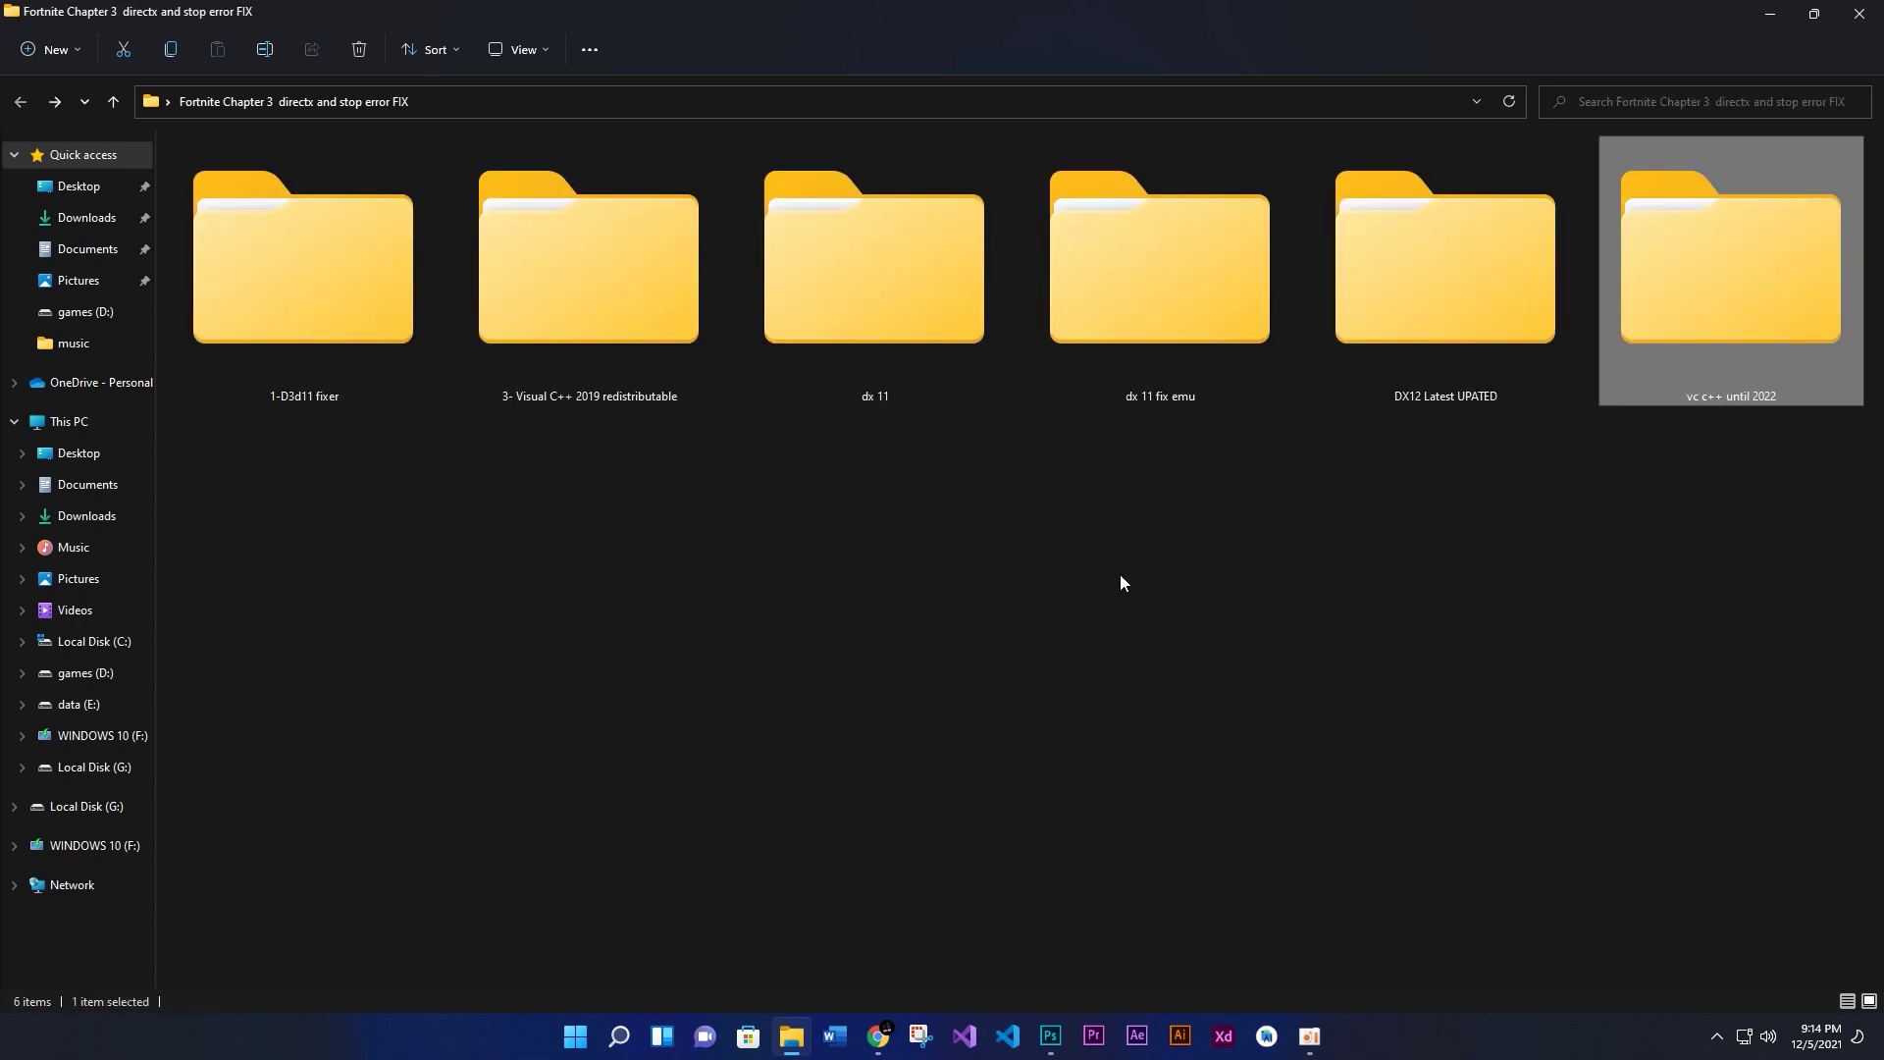
{"action": "left_click", "coordinate": [1124, 516]}
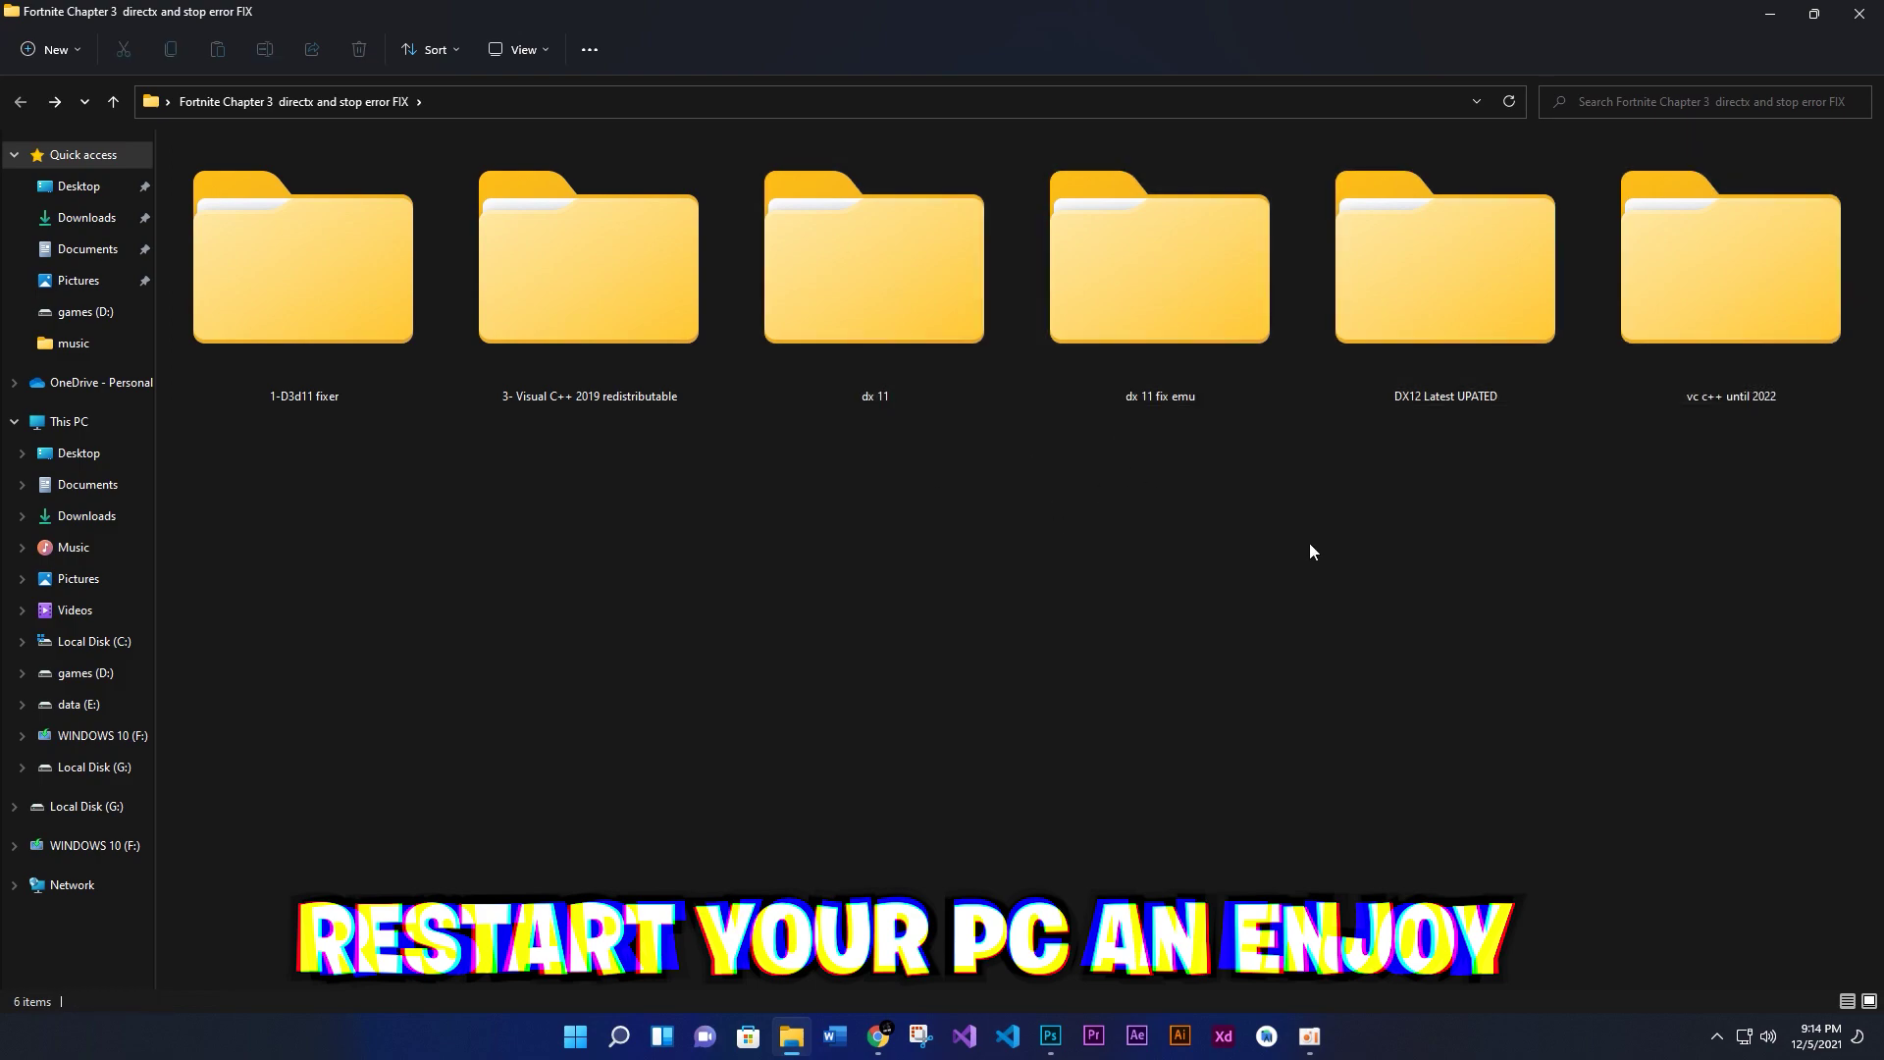